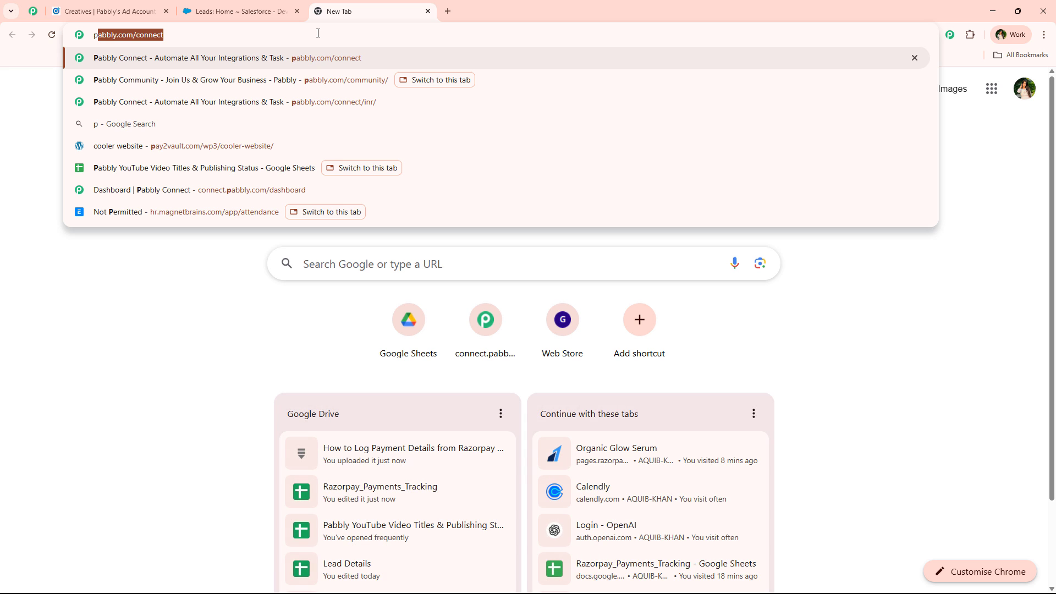
Load pabbly.com/connect and browse the community reviews tab.
key(Return)
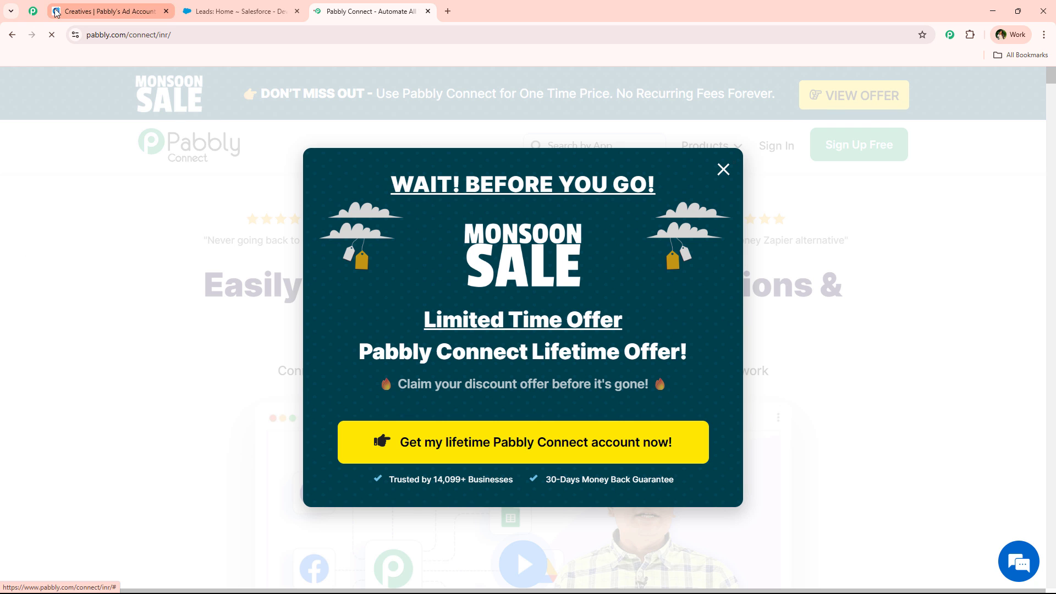
click(34, 11)
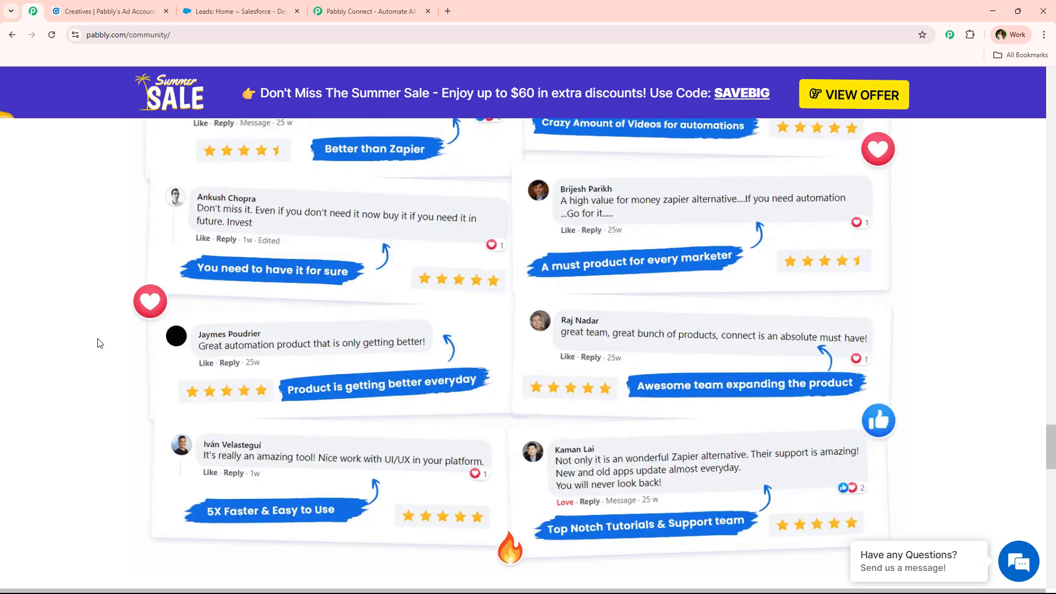
scroll(99, 343, up, 8)
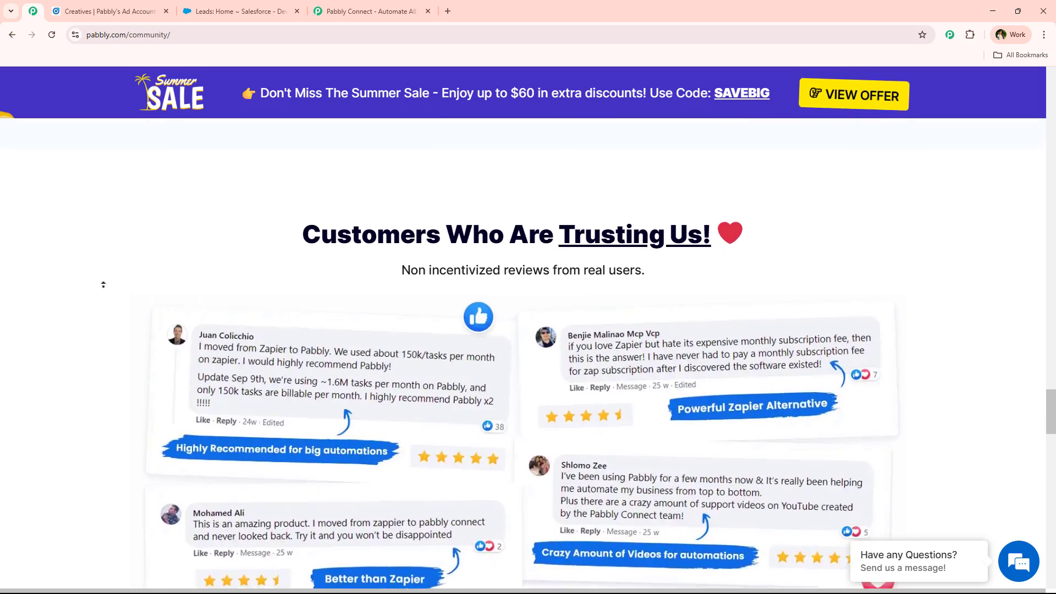
scroll(104, 275, up, 15)
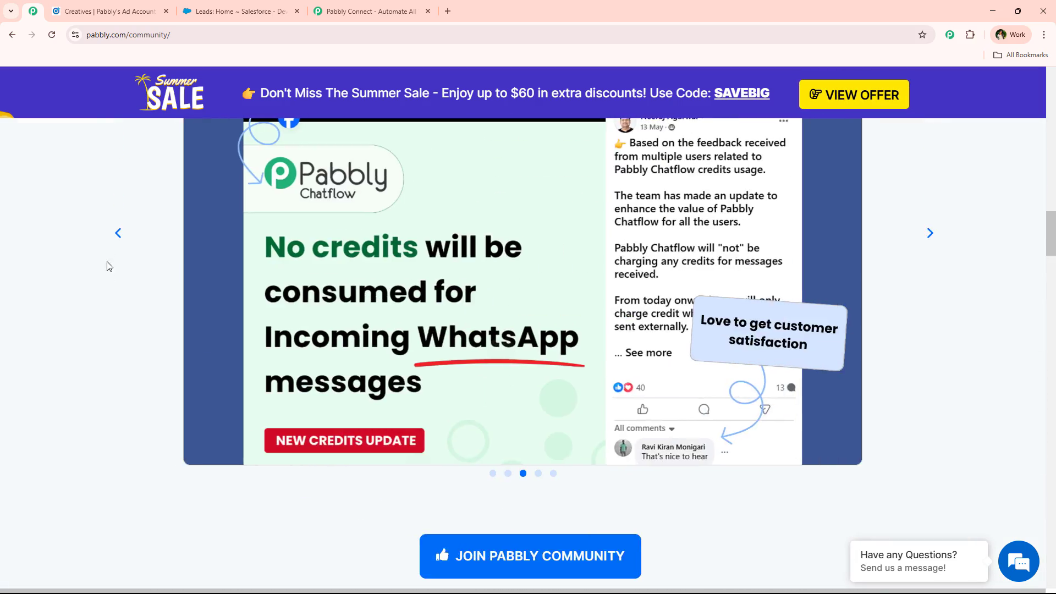
scroll(110, 297, up, 20)
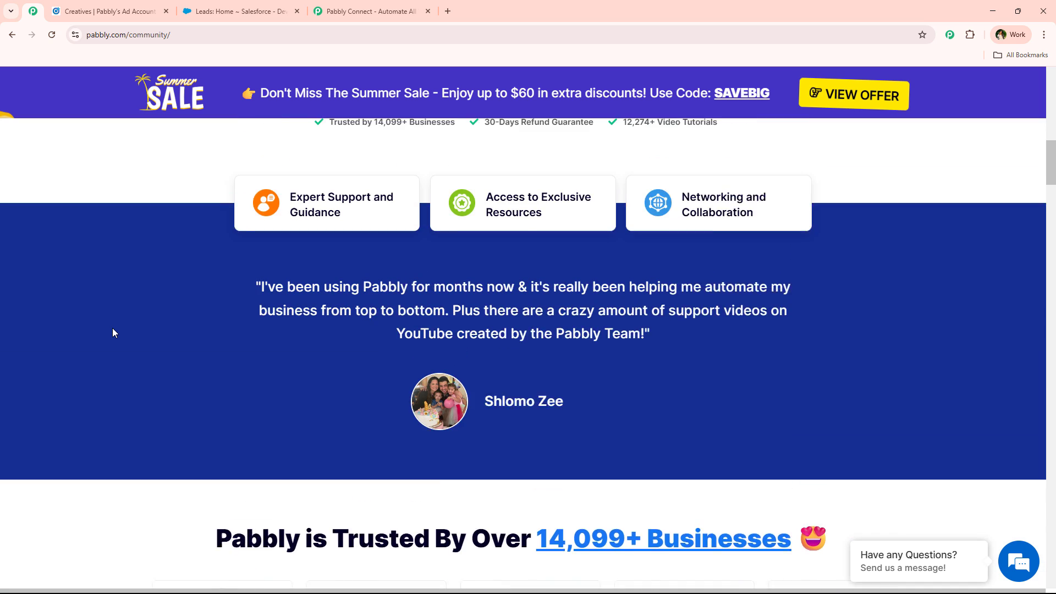
scroll(113, 332, up, 10)
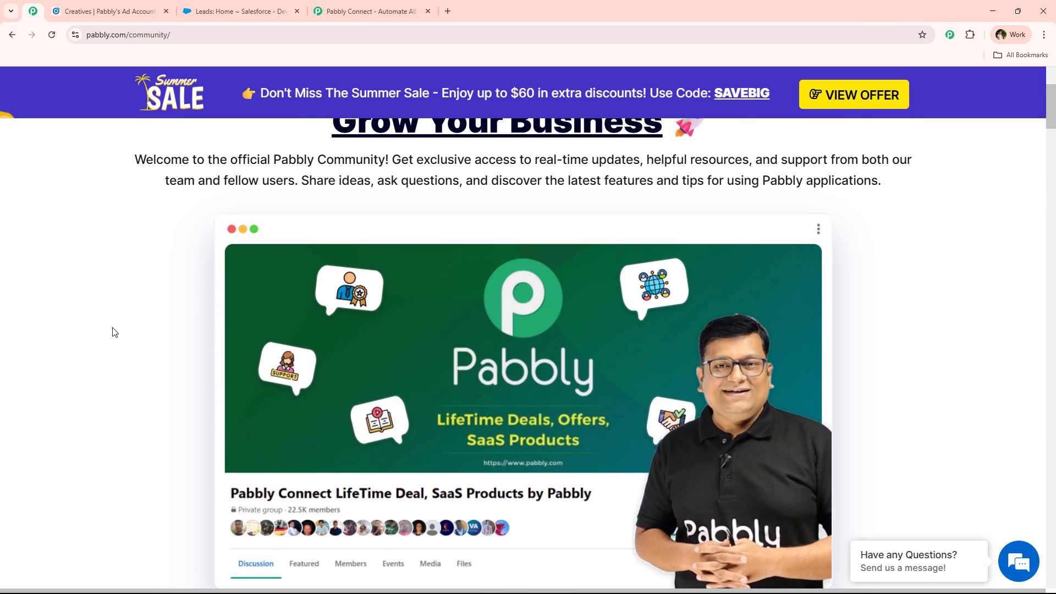
scroll(110, 322, up, 4)
Scroll back through the community reviews, then return to the Pabbly Connect homepage tab.
scroll(85, 398, down, 15)
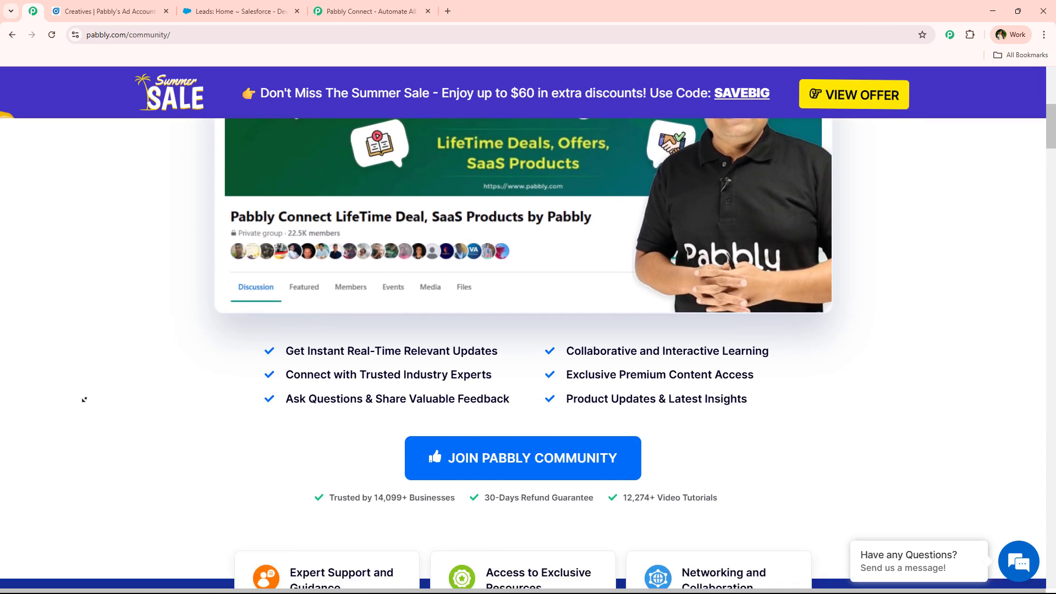
scroll(84, 399, down, 15)
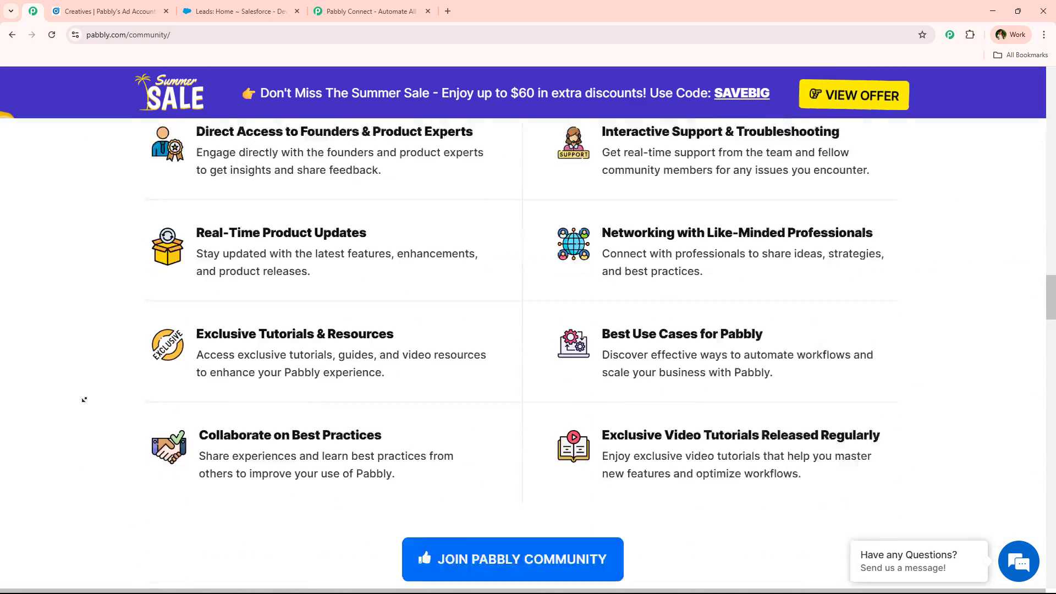
scroll(84, 399, down, 15)
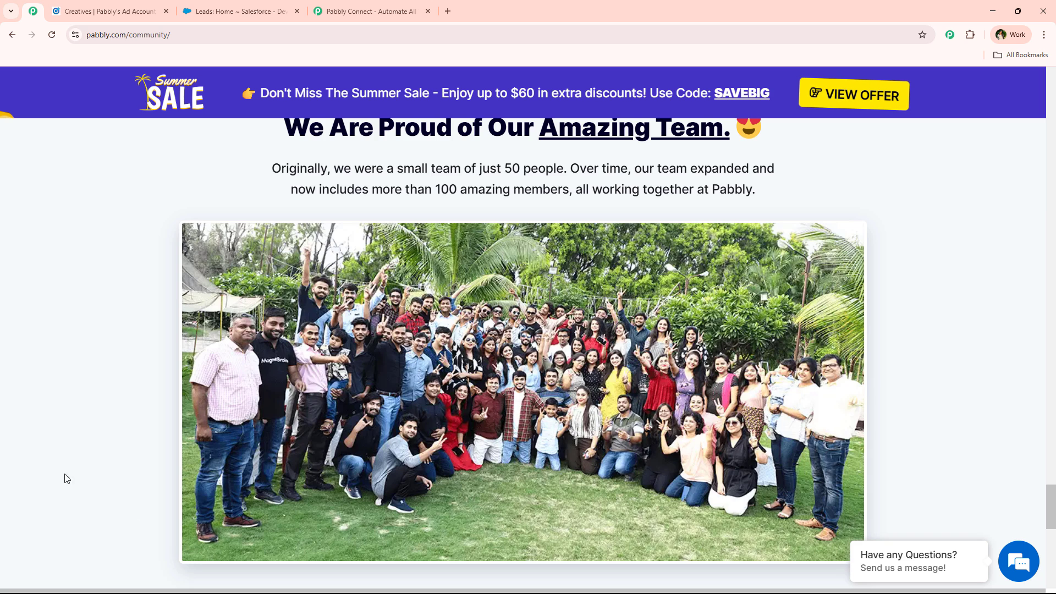
scroll(64, 476, up, 8)
scroll(100, 454, up, 6)
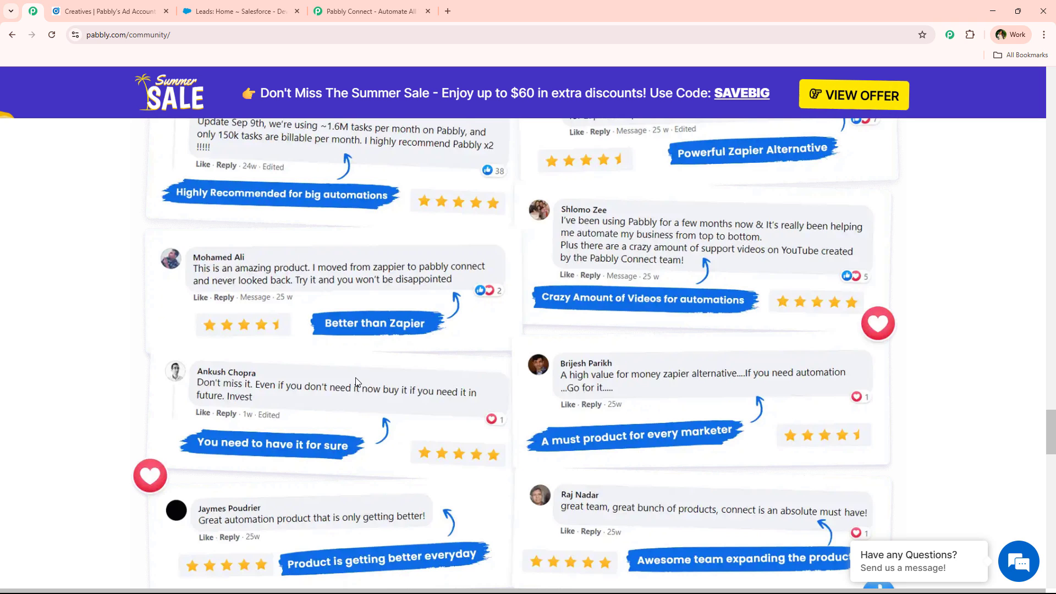
click(357, 8)
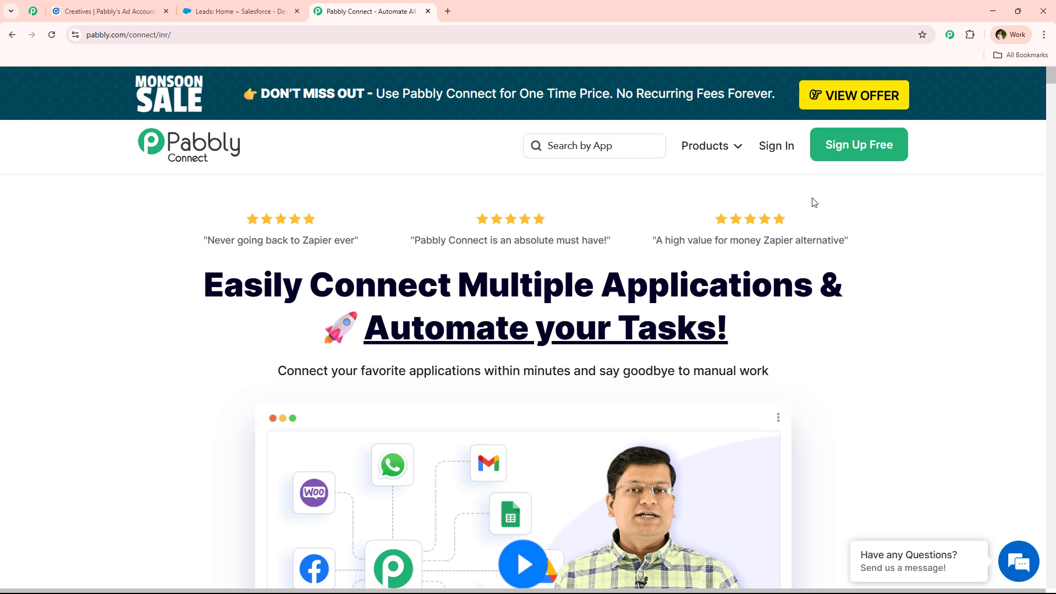
Sign in to Pabbly Accounts and launch Pabbly Connect with Access Now on its app card.
click(771, 152)
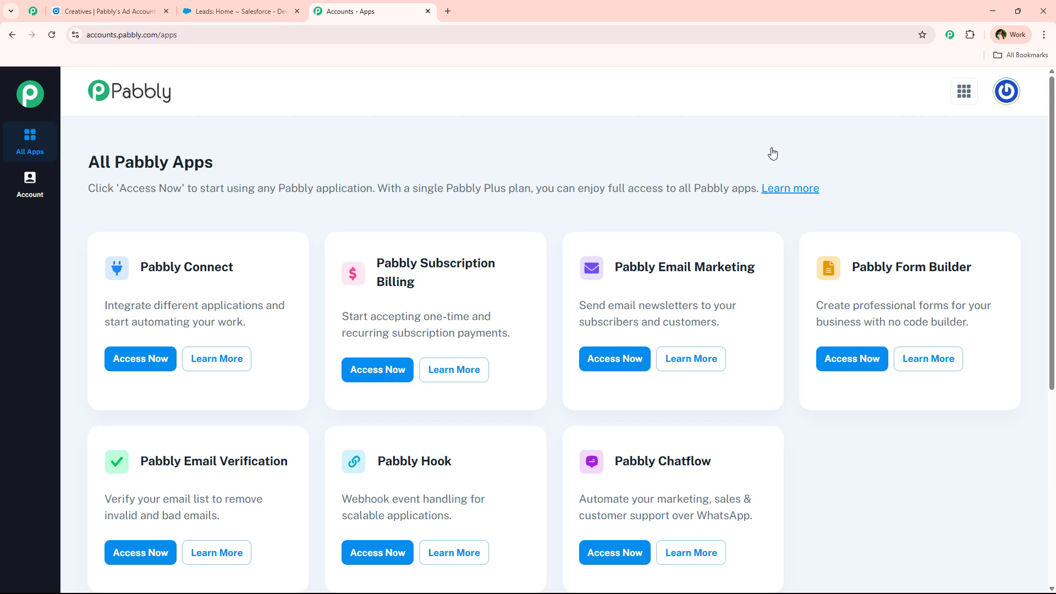
triple_click(174, 263)
drag(157, 308, 266, 302)
click(151, 365)
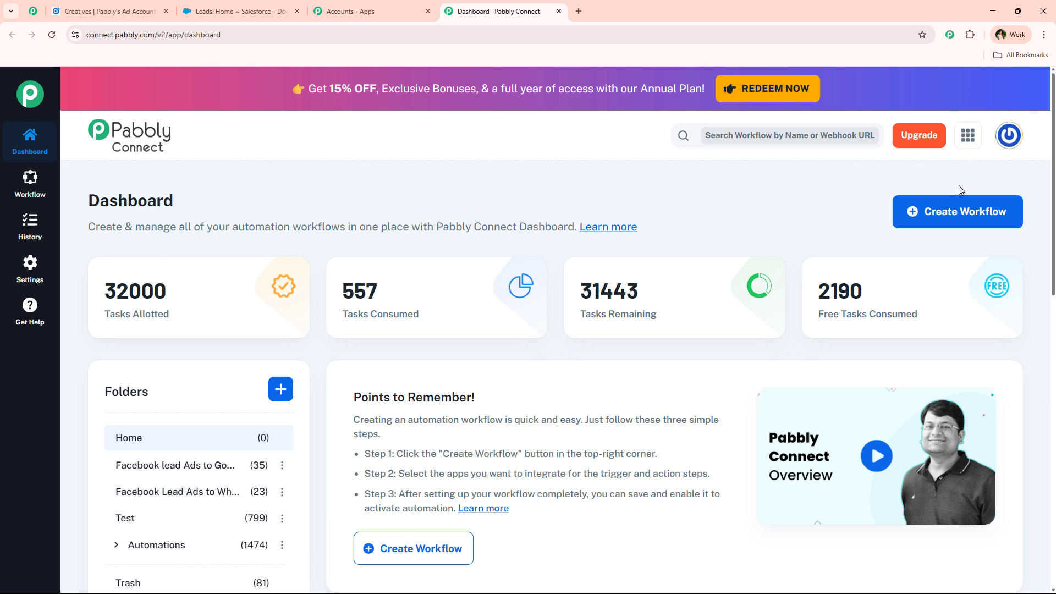
Create a New (Beta) workflow 'Capture Leads from LinkedIn Ads to Salesforce CRM Automatically' in the Automations folder.
click(950, 228)
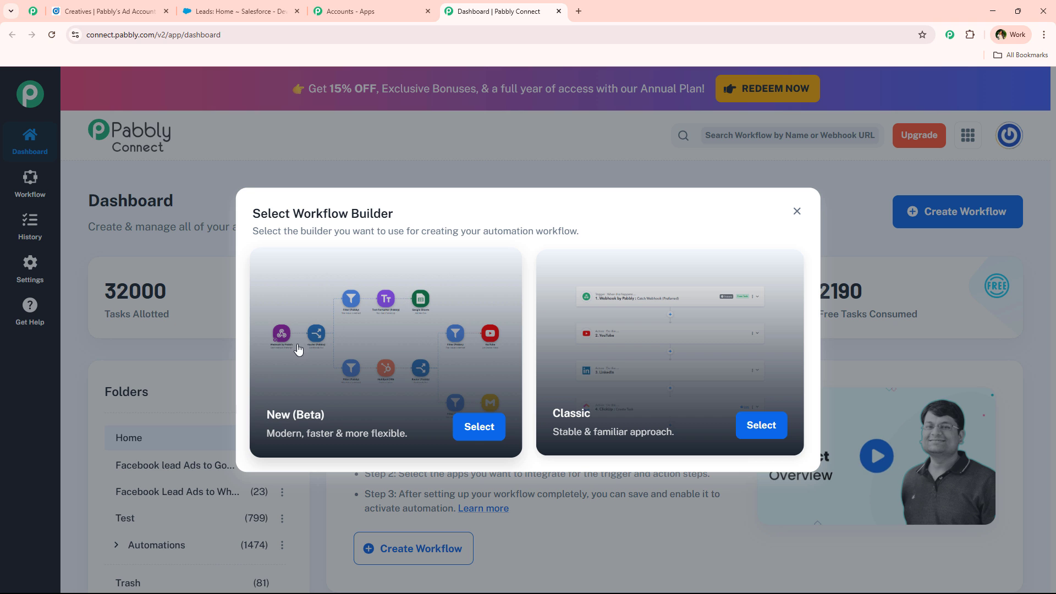
click(483, 437)
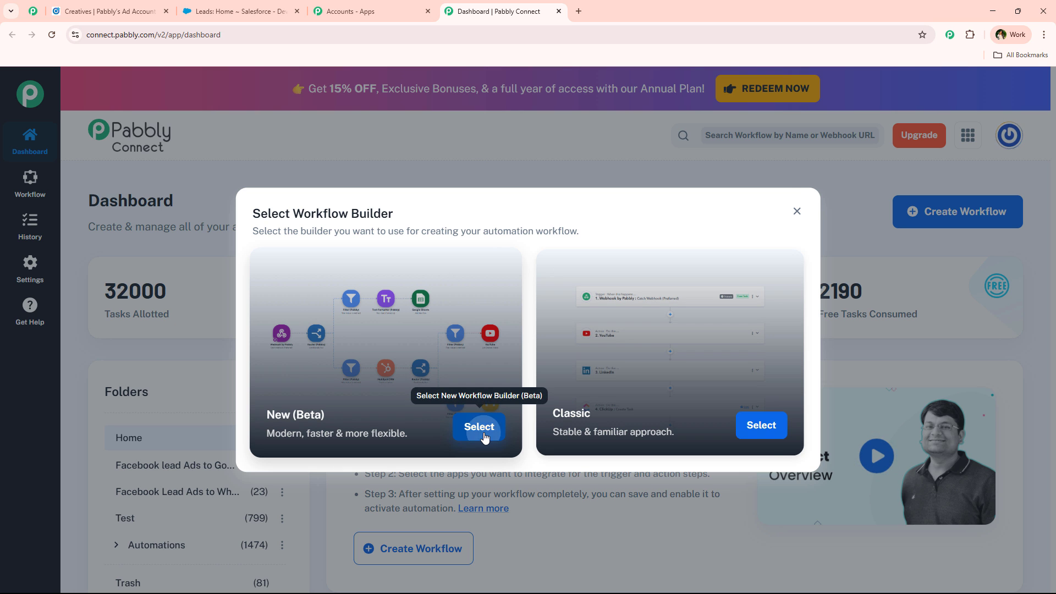
drag(435, 295, 348, 295)
click(422, 366)
click(437, 438)
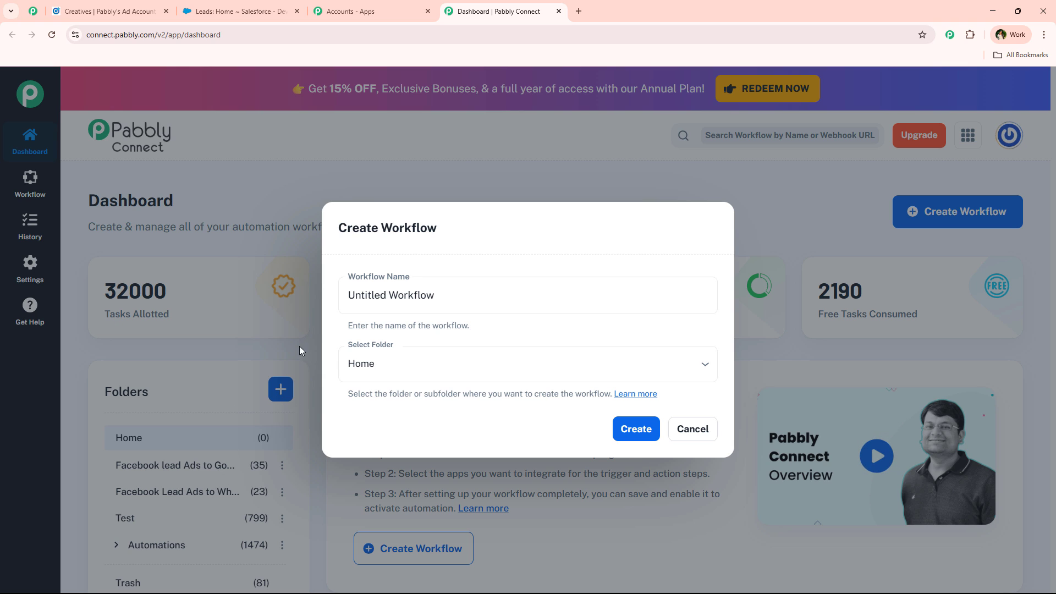
click(415, 364)
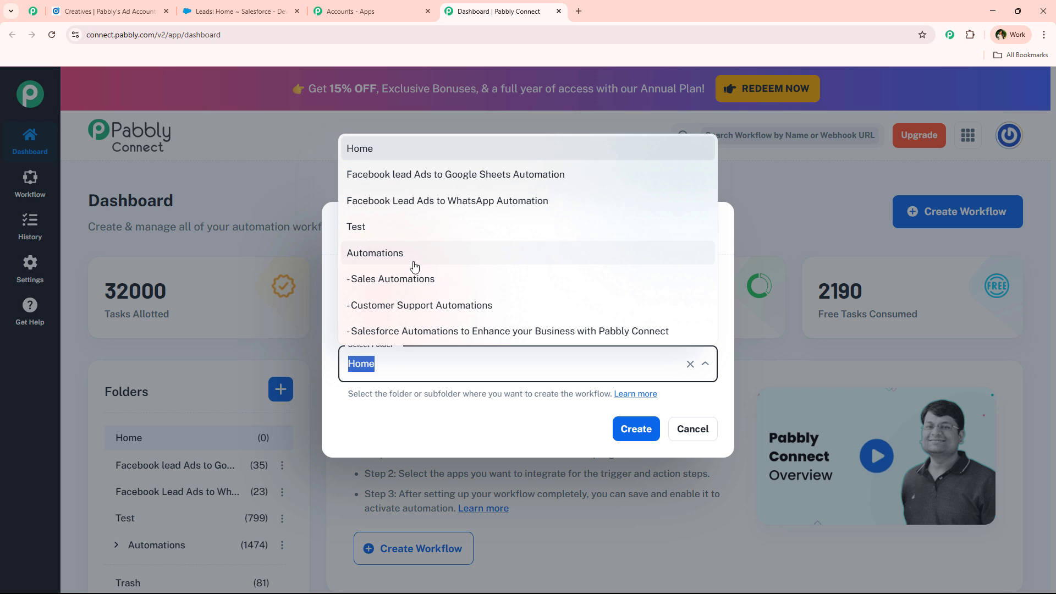
click(415, 258)
drag(589, 306, 323, 312)
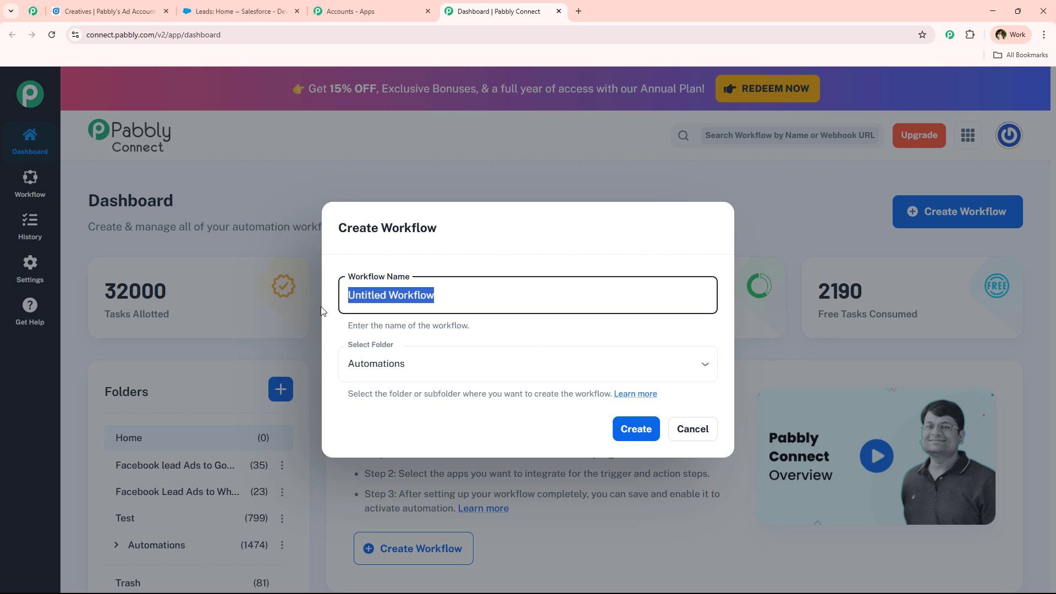
text(Capture Leads from LinkedIn Ads to Salesforce CRM Automatically)
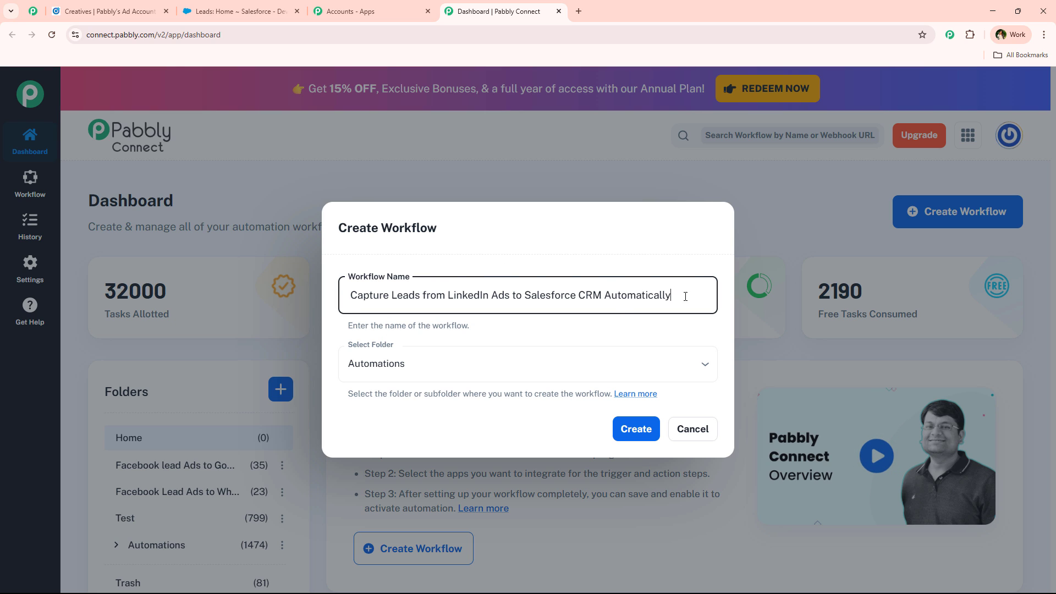
click(649, 440)
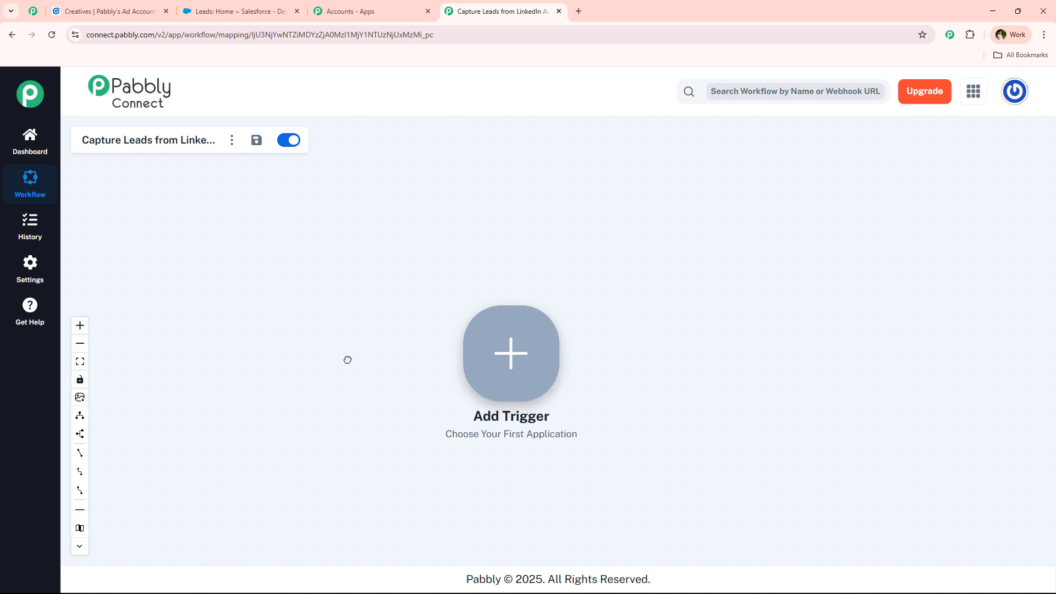
right_click(516, 348)
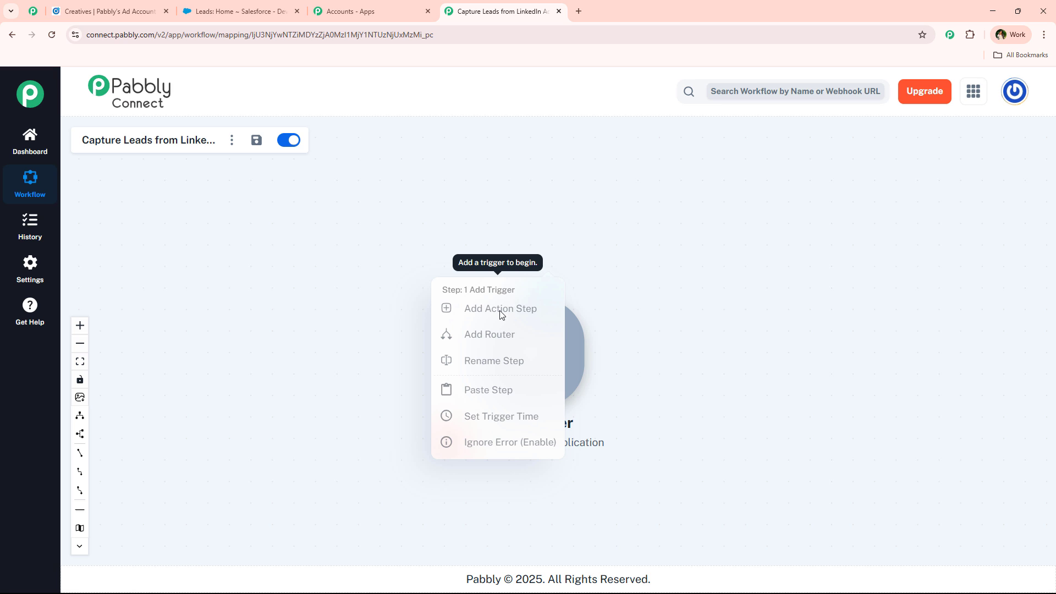
click(663, 339)
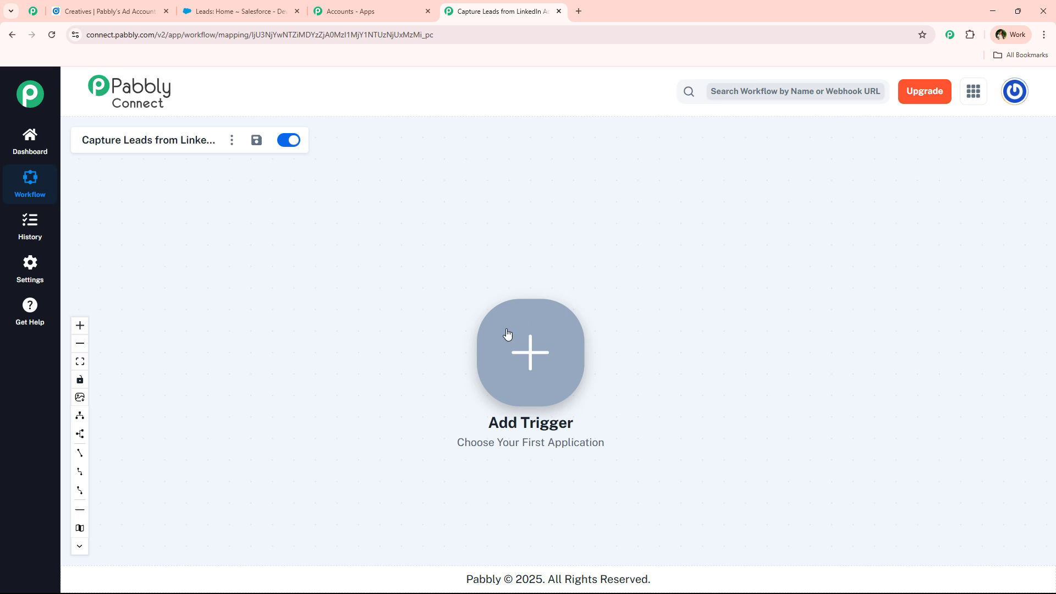
right_click(530, 369)
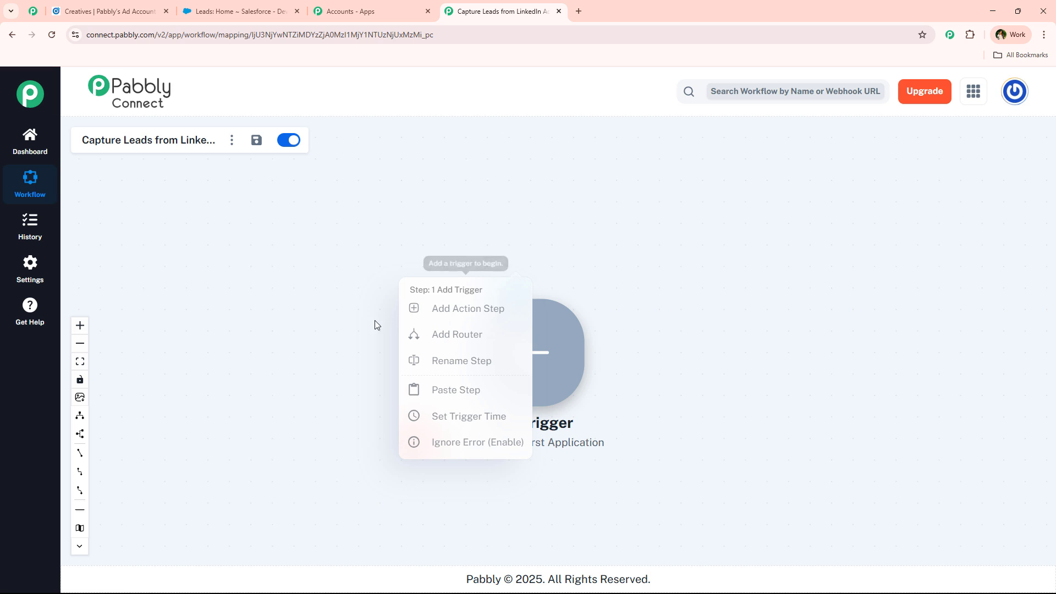
click(358, 325)
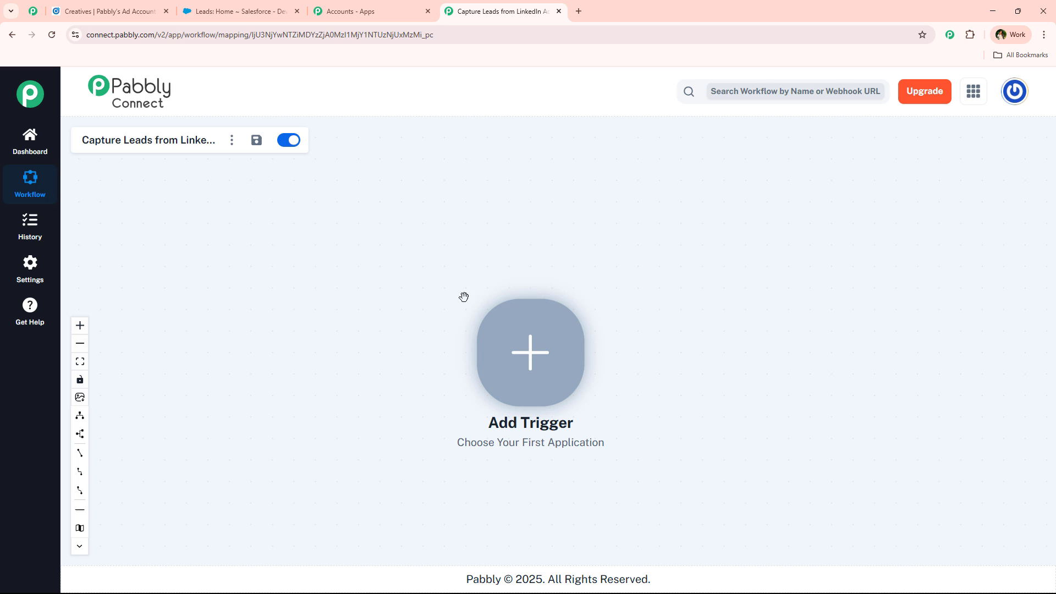
Set LinkedIn as the trigger app with the Lead Notifications event.
click(559, 362)
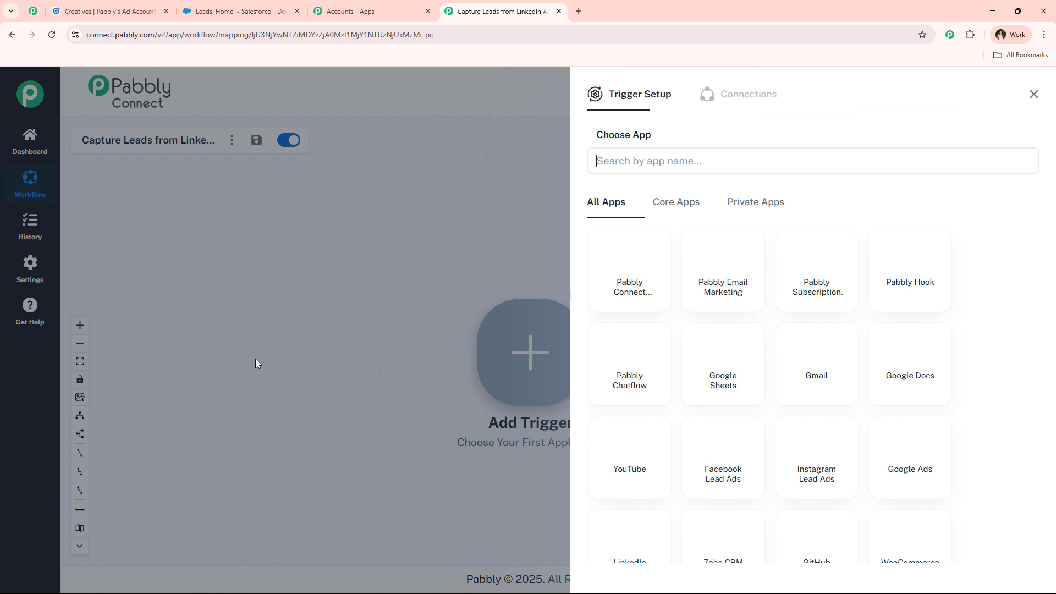
click(685, 157)
text(link)
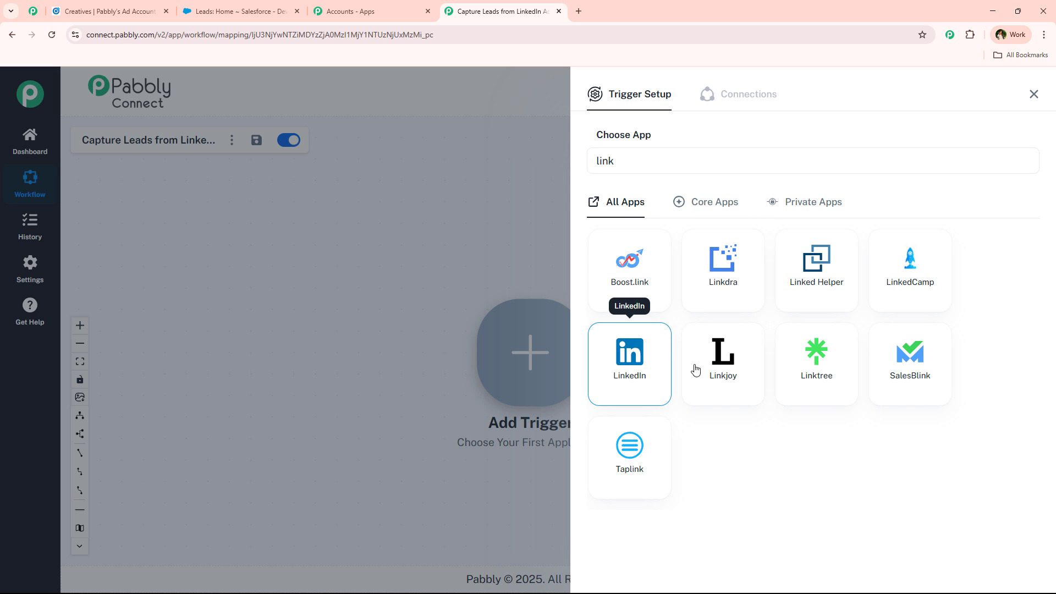
click(650, 365)
click(615, 223)
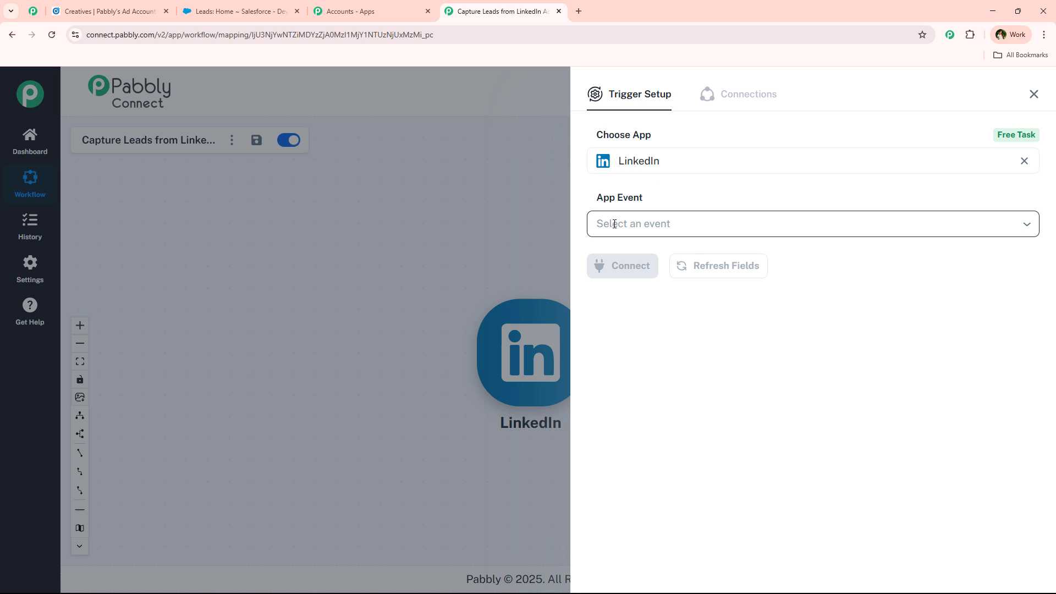
click(759, 269)
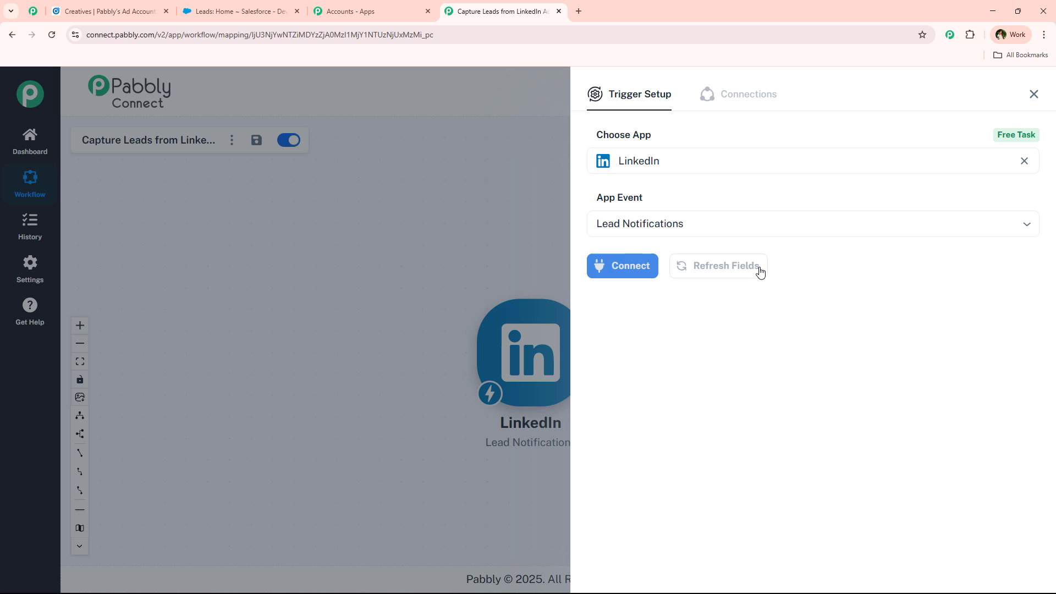
Add a new LinkedIn connection and choose Pabbly's Ad Account as the sponsored account.
click(627, 265)
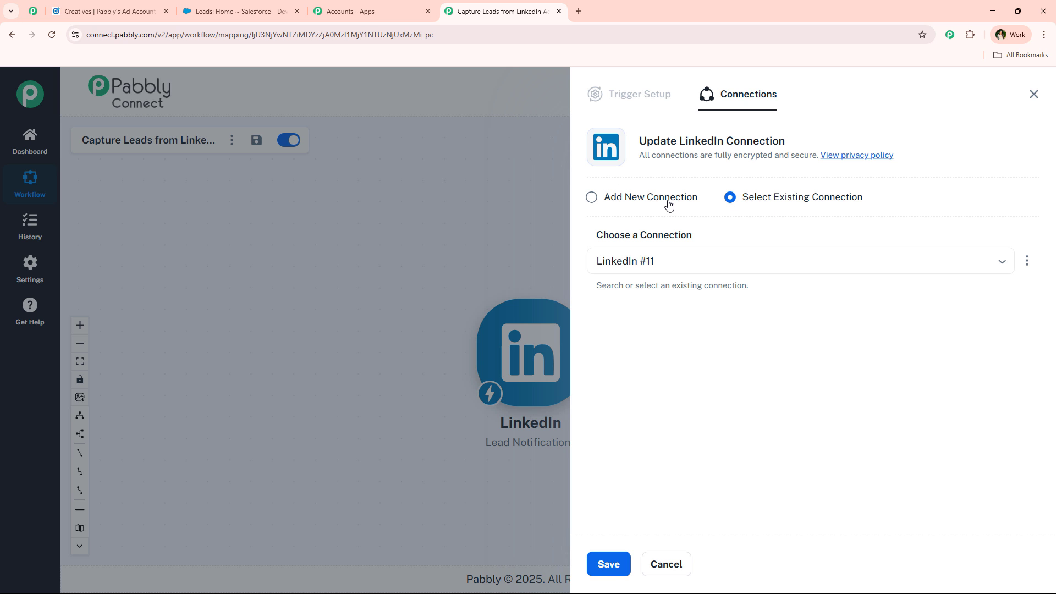
click(669, 204)
click(653, 330)
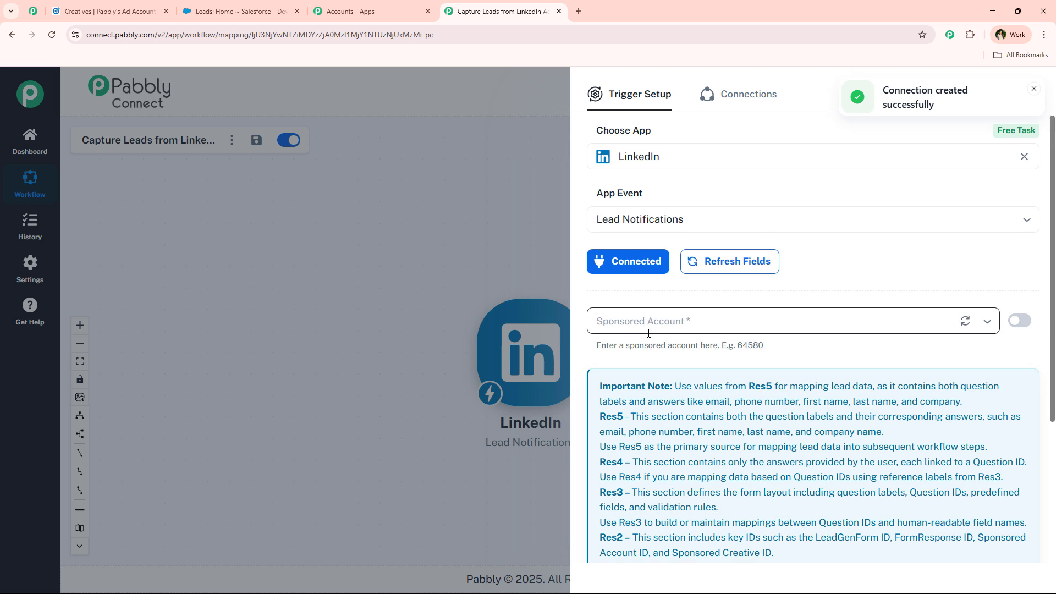
click(727, 273)
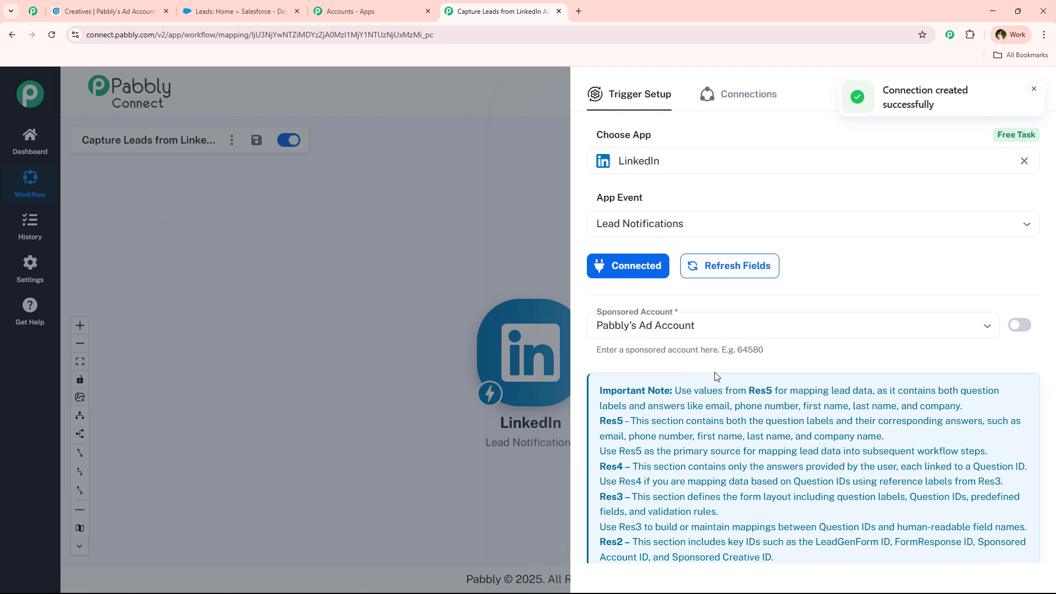
click(687, 326)
click(650, 361)
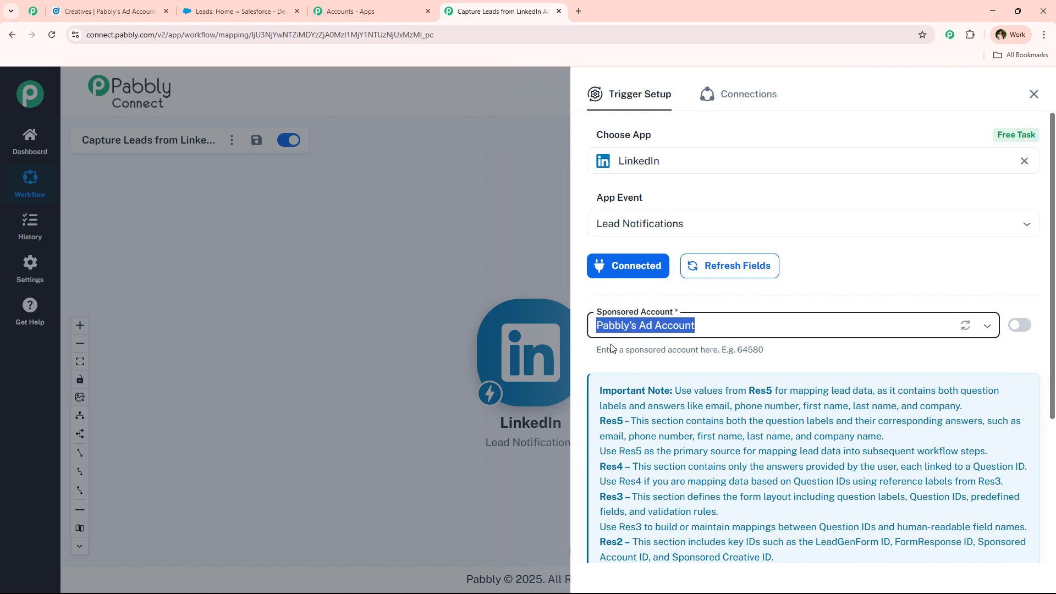
click(708, 325)
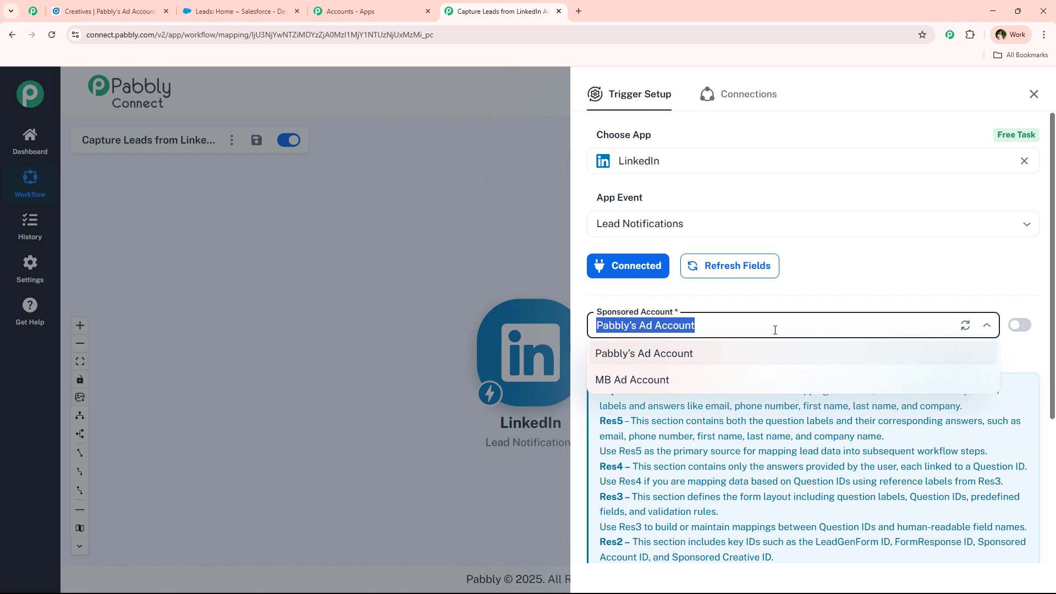
click(766, 303)
Save the trigger and send a test request, then switch to LinkedIn Campaign Manager.
scroll(737, 385, down, 4)
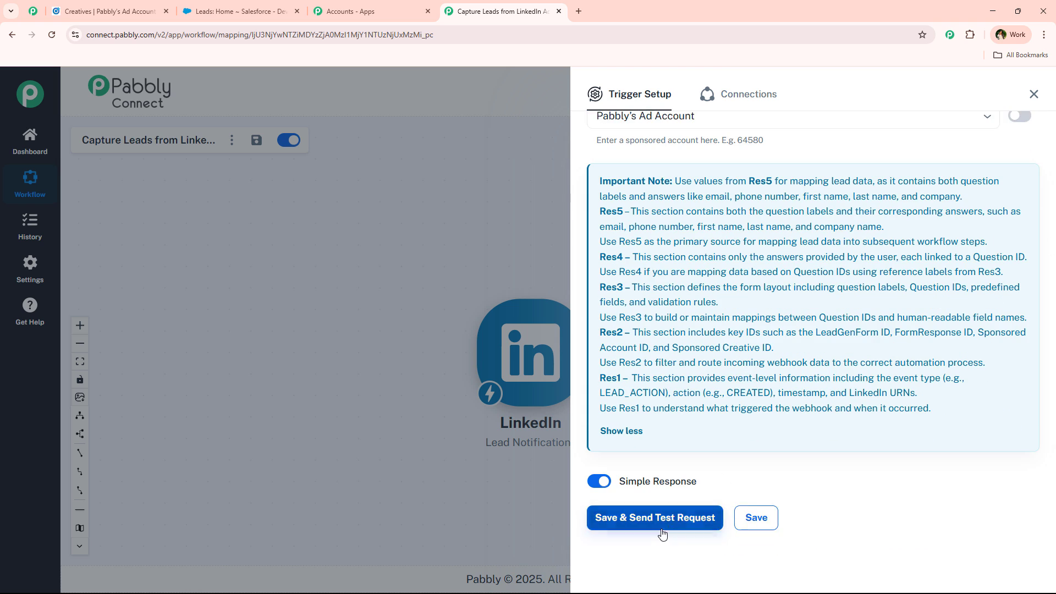
click(663, 524)
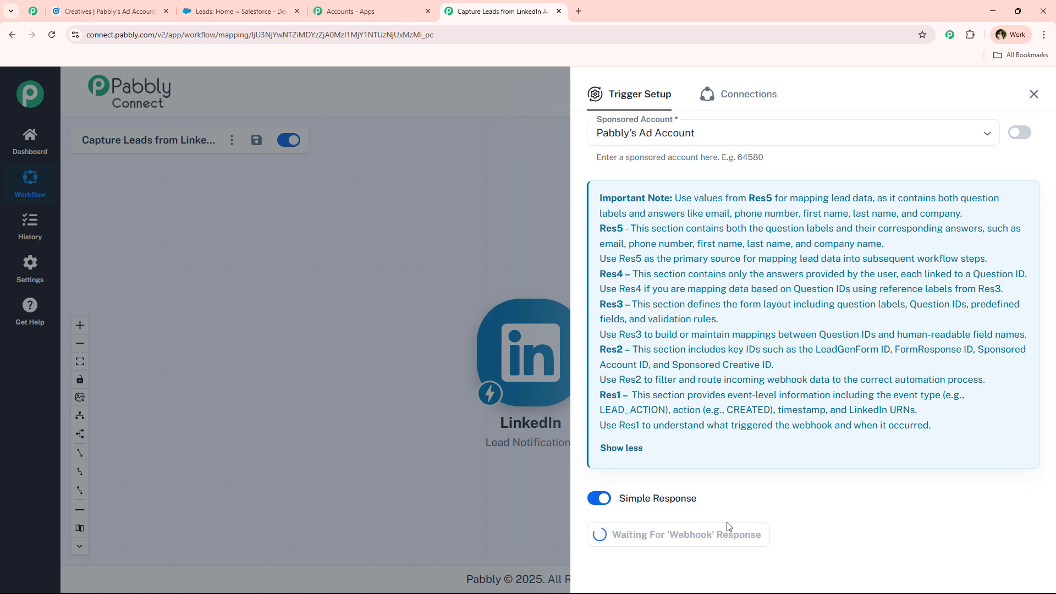
scroll(737, 420, up, 3)
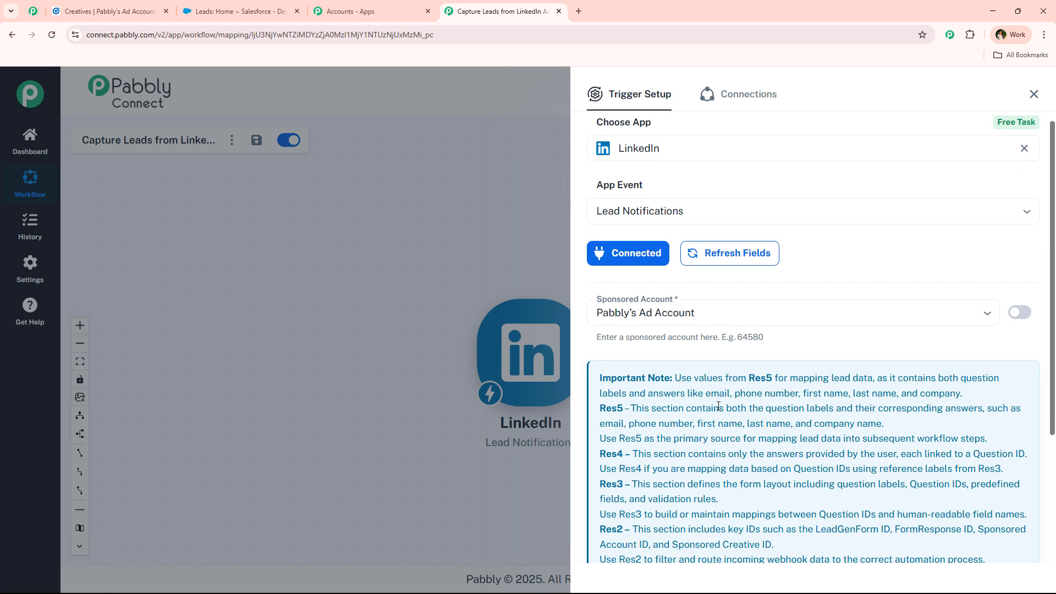
scroll(718, 407, down, 3)
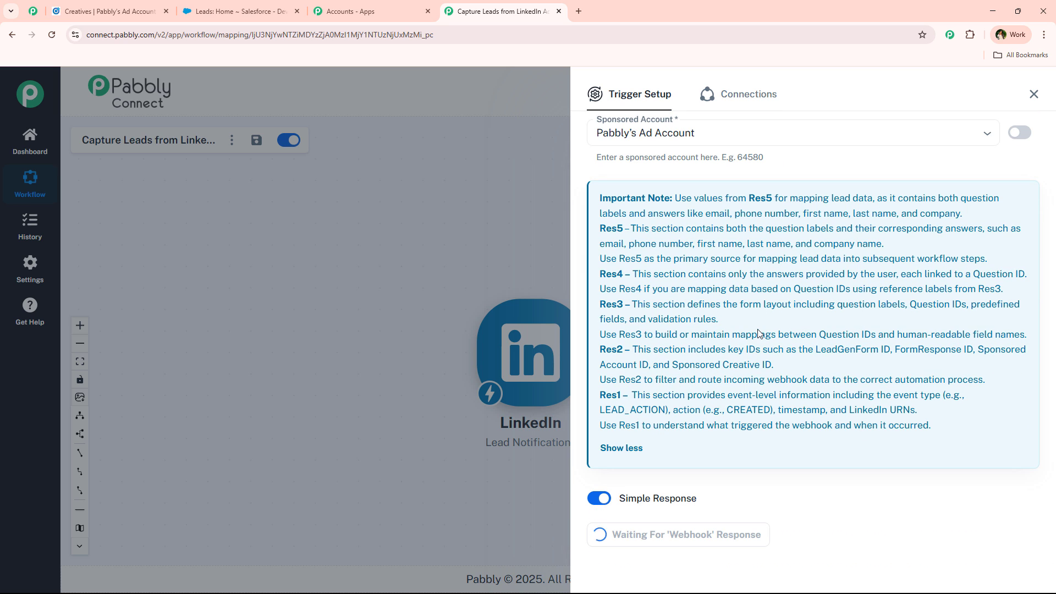
click(110, 7)
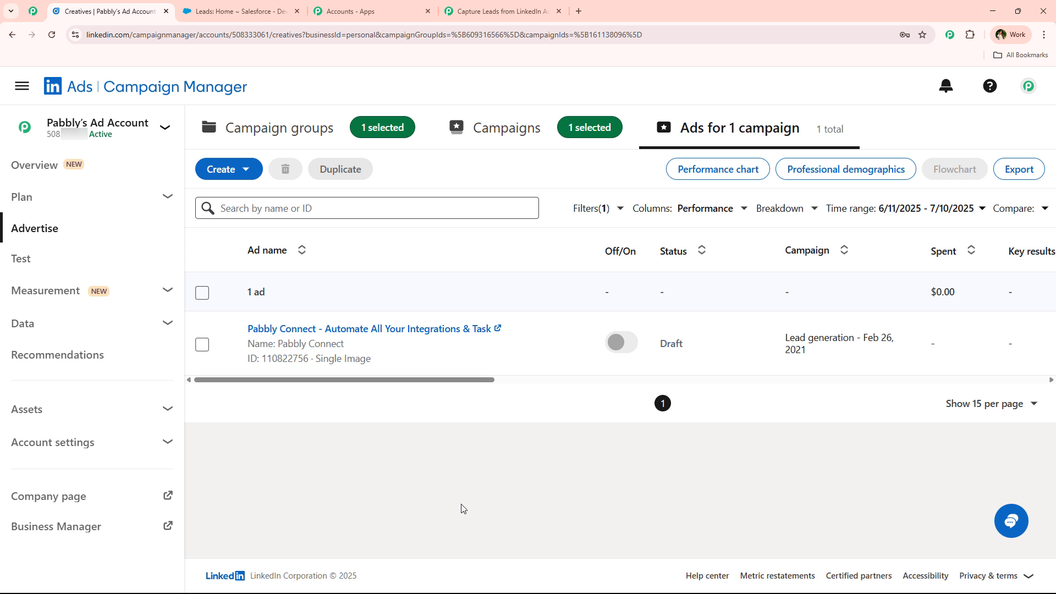
Open the Pabbly Connect ad's post preview, glance at Salesforce Leads, and return to the post.
click(355, 329)
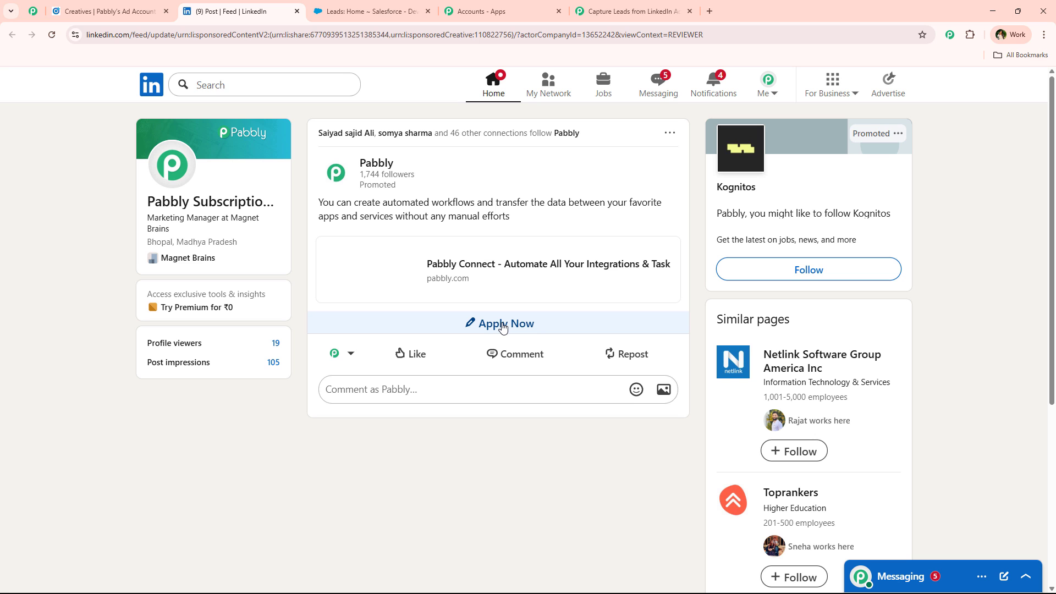
click(370, 11)
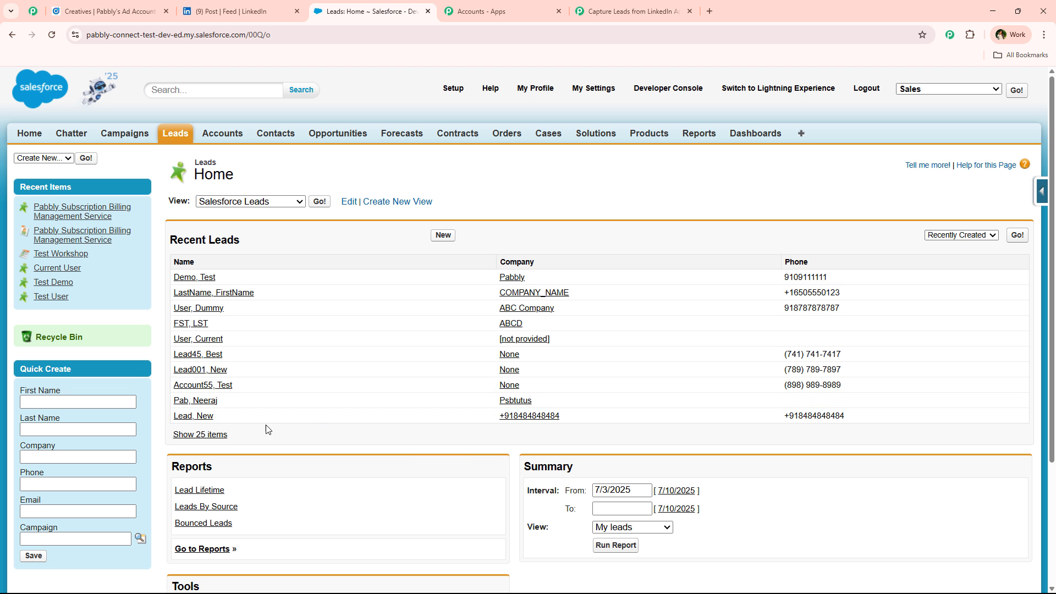
click(277, 11)
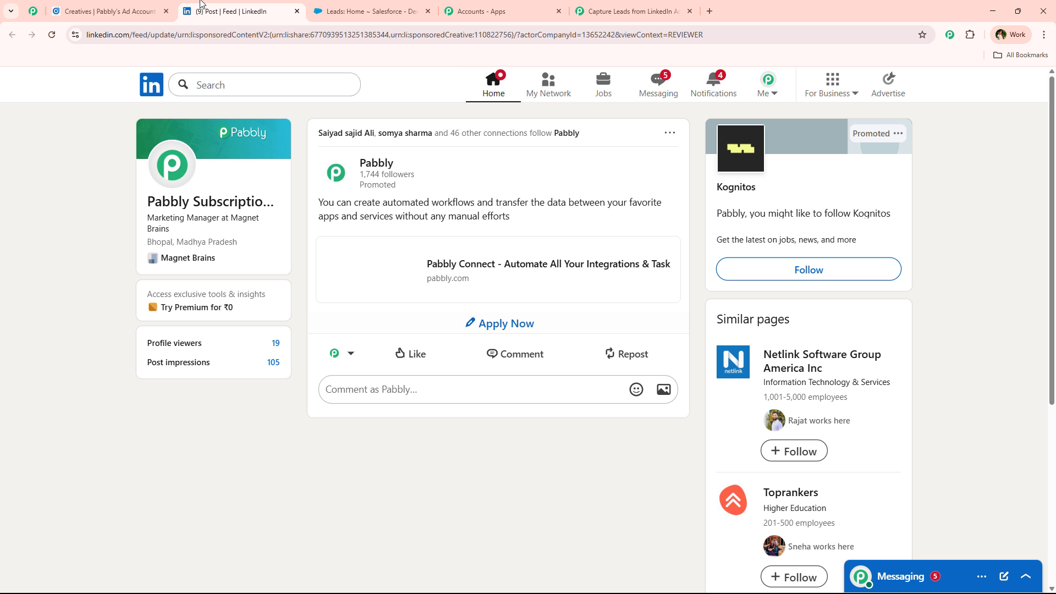
Open the ad's lead form, pick and edit a saved email address, and enter a phone number.
click(500, 325)
click(421, 376)
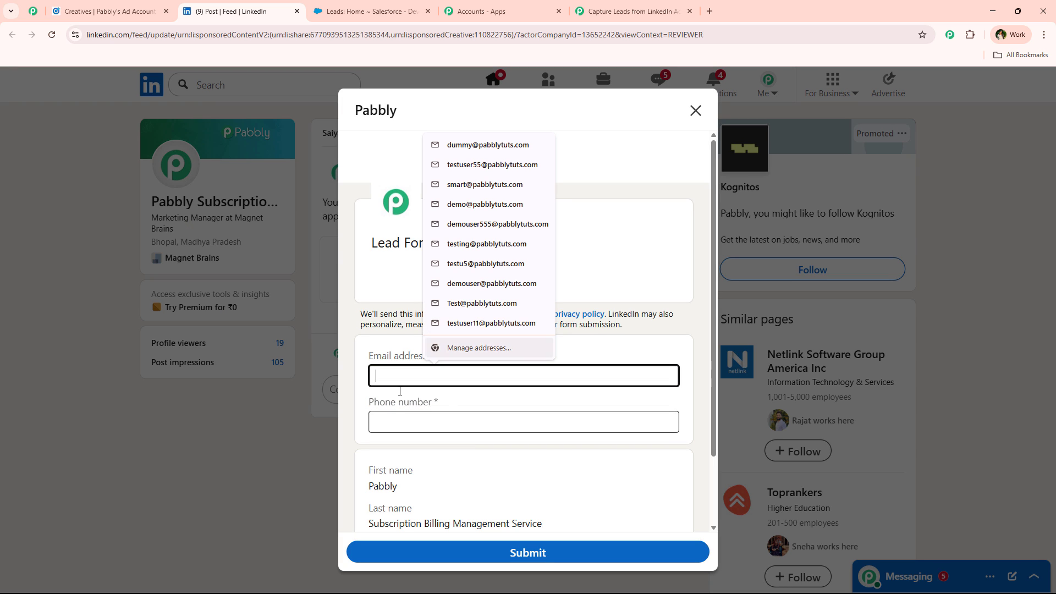
scroll(368, 354, down, 1)
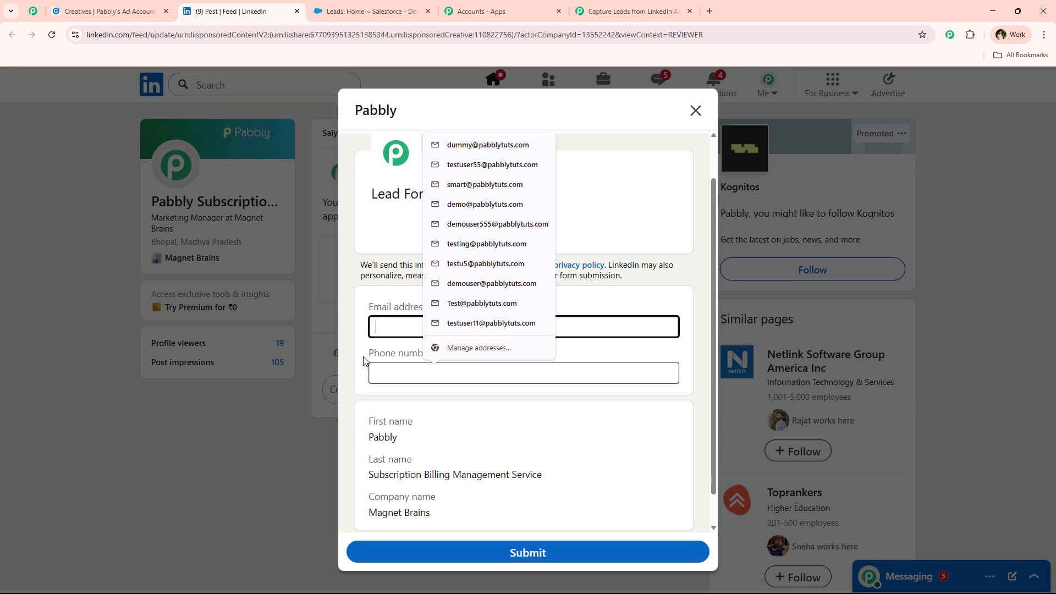
click(484, 224)
click(429, 322)
drag(428, 323, 434, 322)
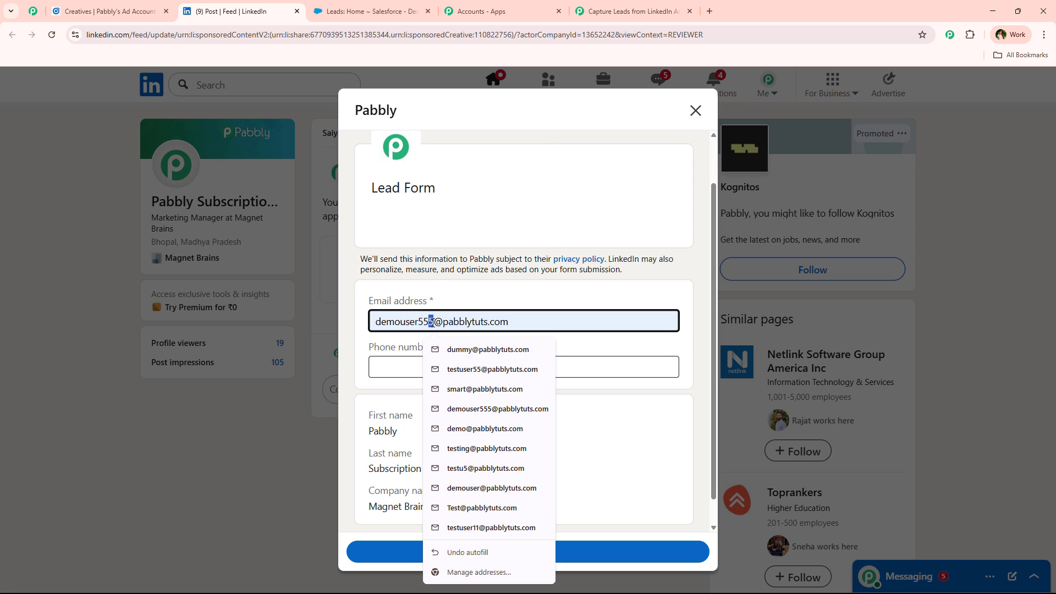
text(67)
click(383, 363)
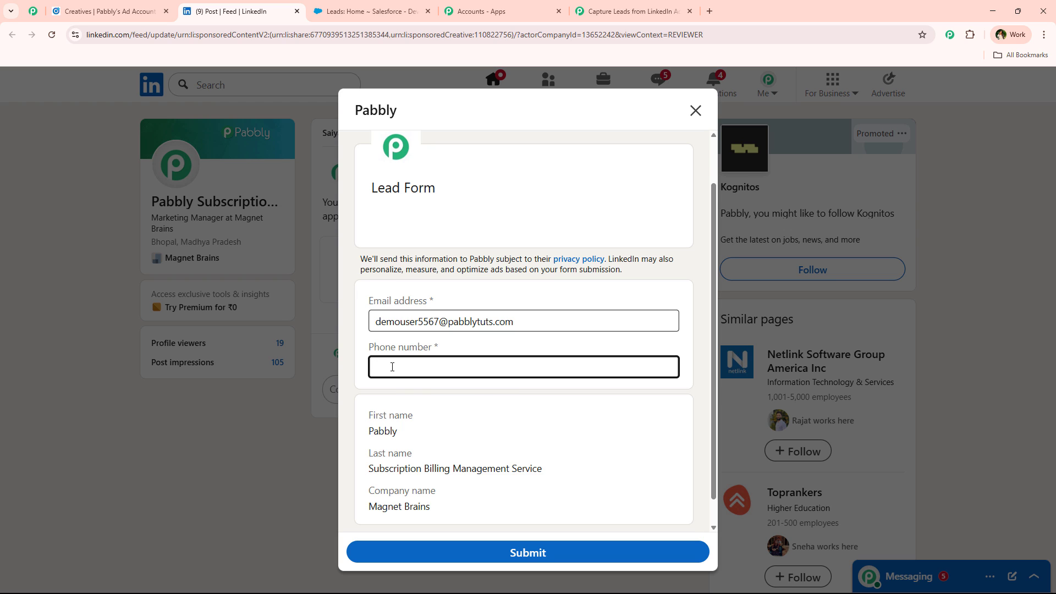
scroll(390, 399, down, 1)
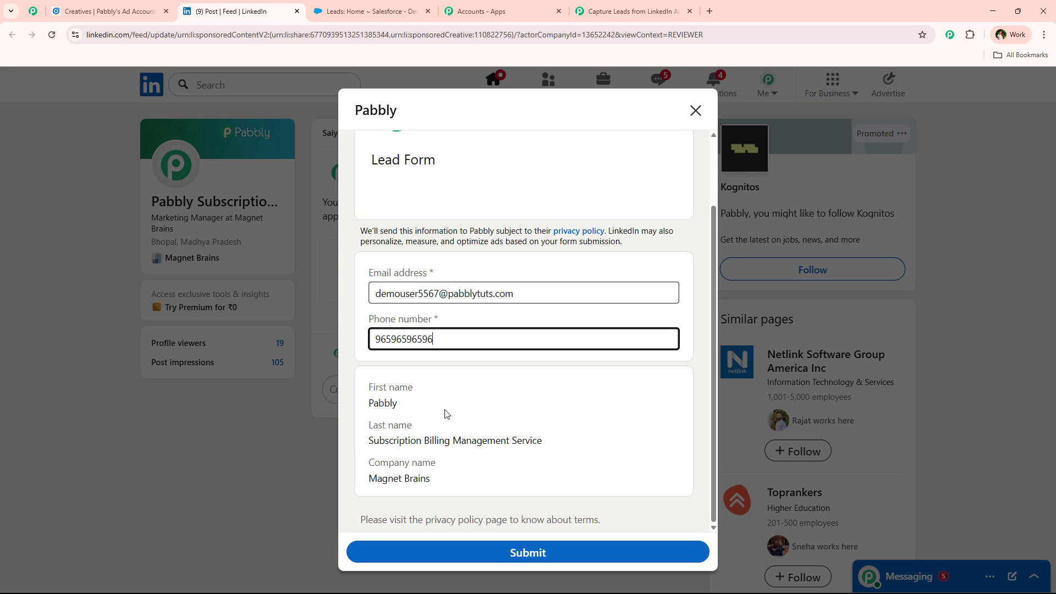
click(444, 410)
Review the prefilled name, company, email and phone fields, then submit the form to Pabbly.
drag(368, 388, 487, 387)
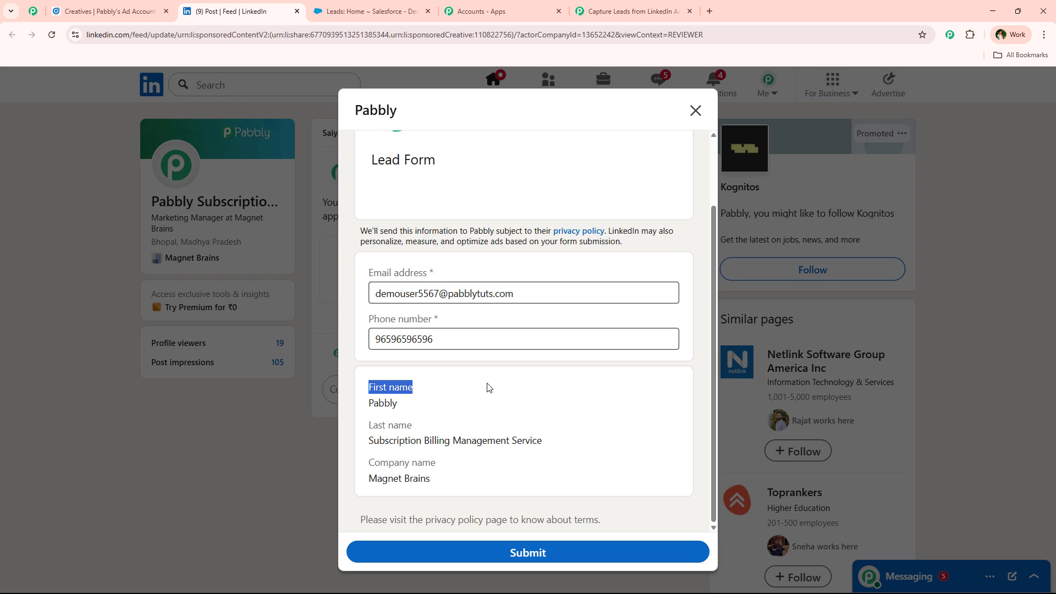
click(367, 439)
drag(438, 463, 370, 465)
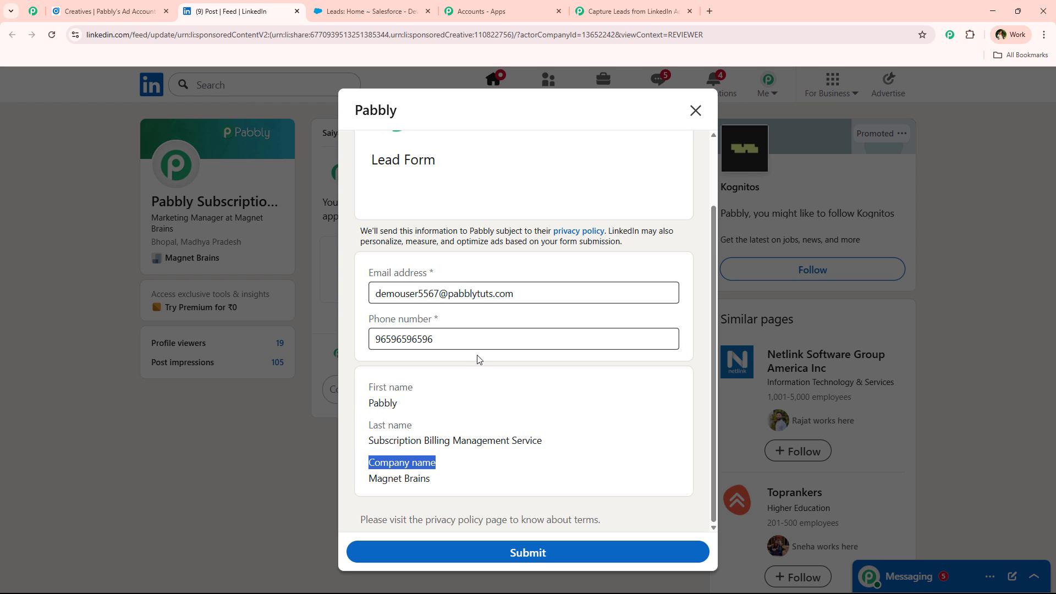
click(461, 396)
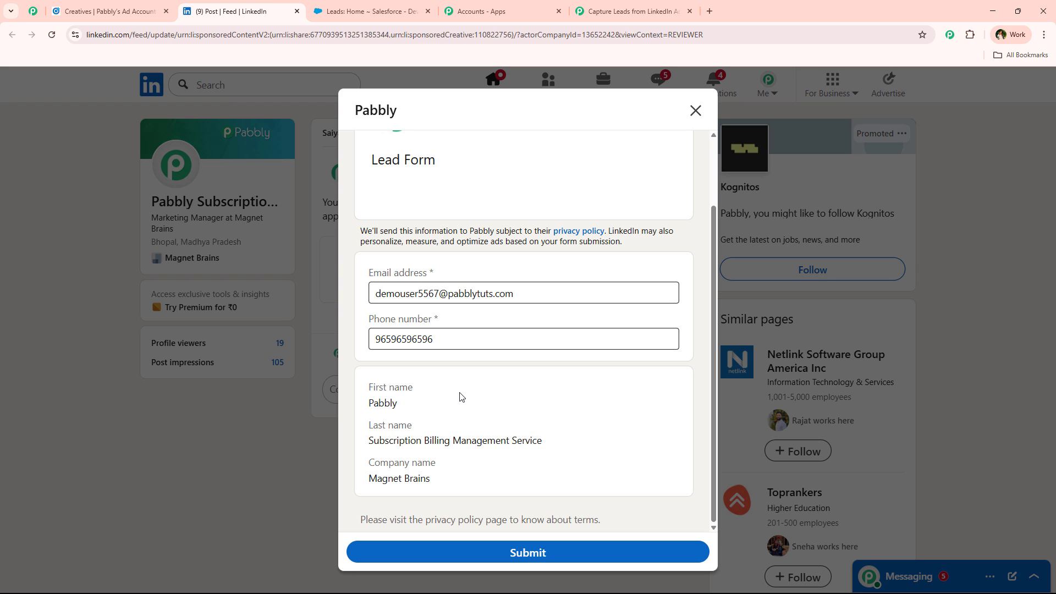
drag(372, 385, 468, 476)
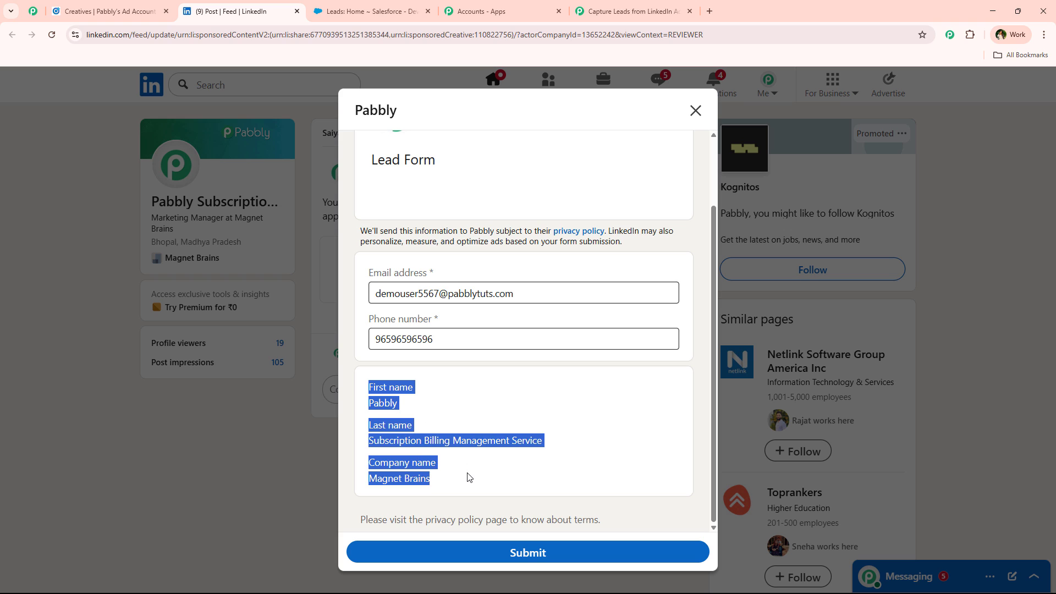
click(468, 476)
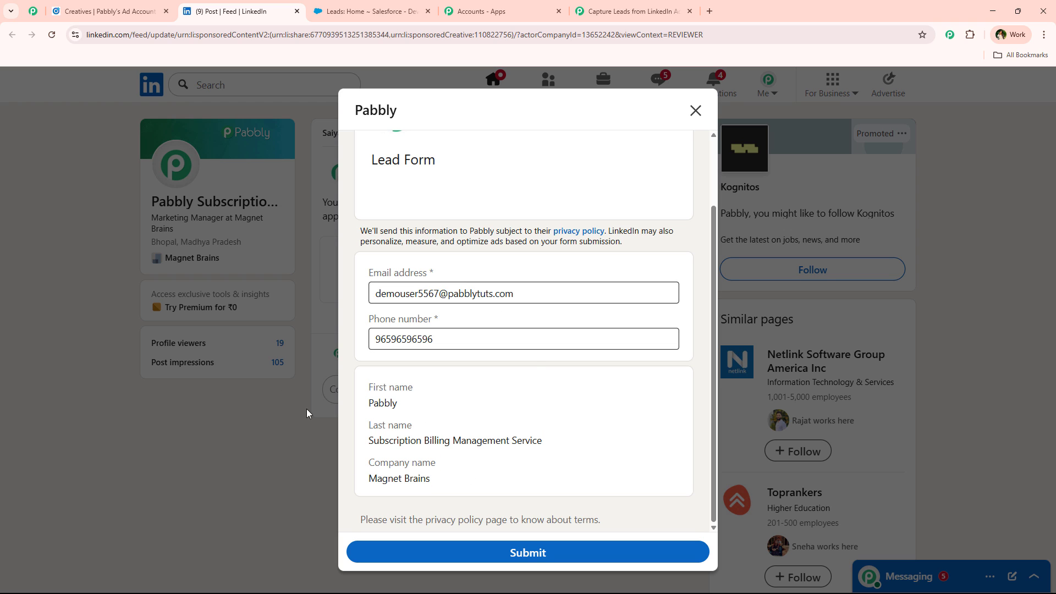
drag(367, 273, 430, 273)
drag(450, 322, 369, 319)
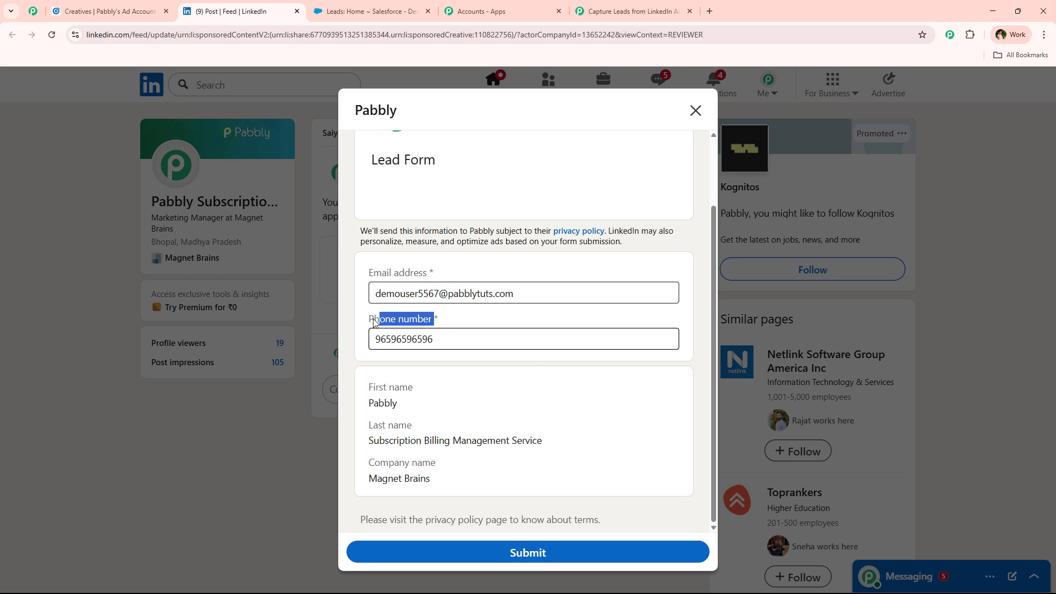
click(504, 278)
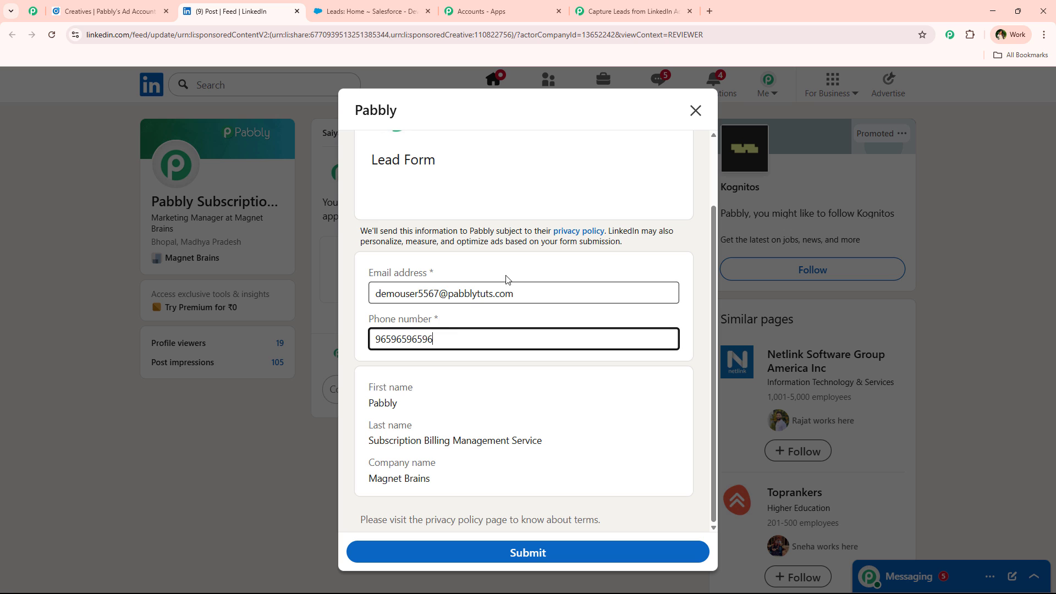
click(572, 553)
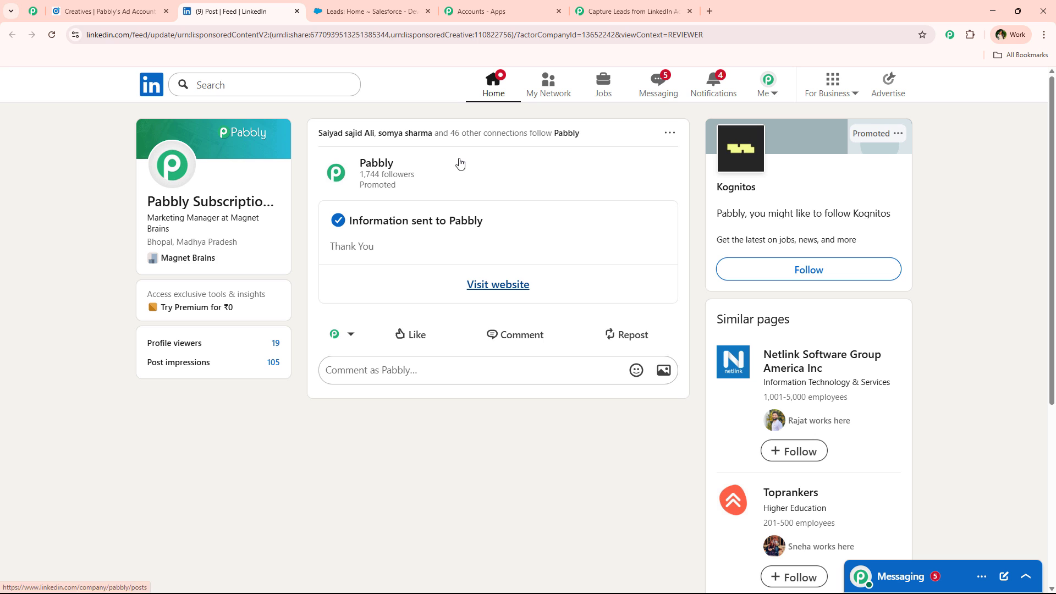
Review the captured email, phone number and first name in the trigger's Response Received.
click(669, 5)
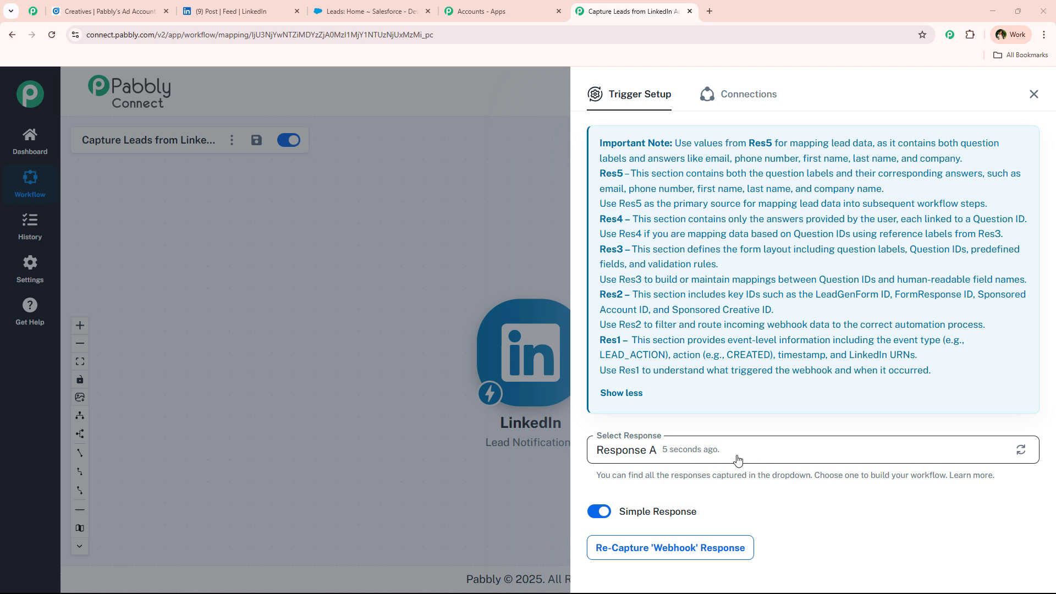
scroll(771, 373, down, 6)
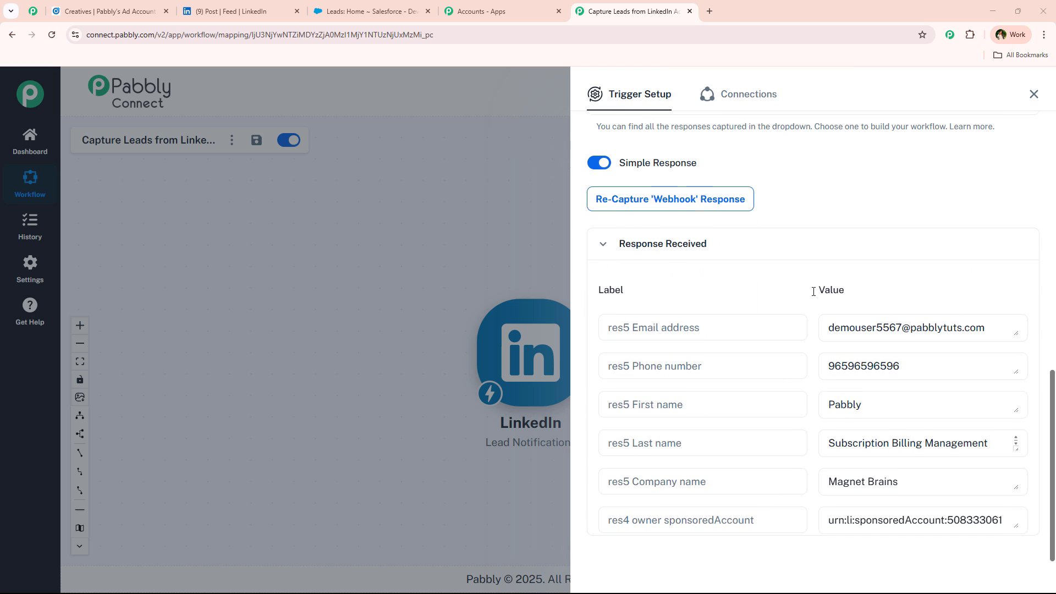
scroll(814, 322, down, 2)
scroll(770, 410, up, 2)
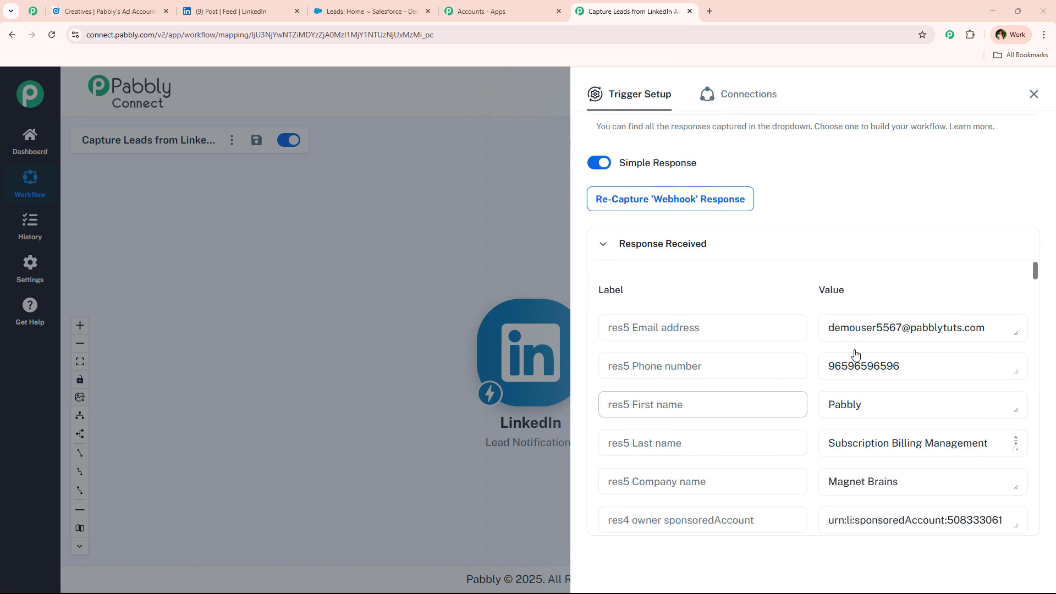
click(847, 326)
click(849, 367)
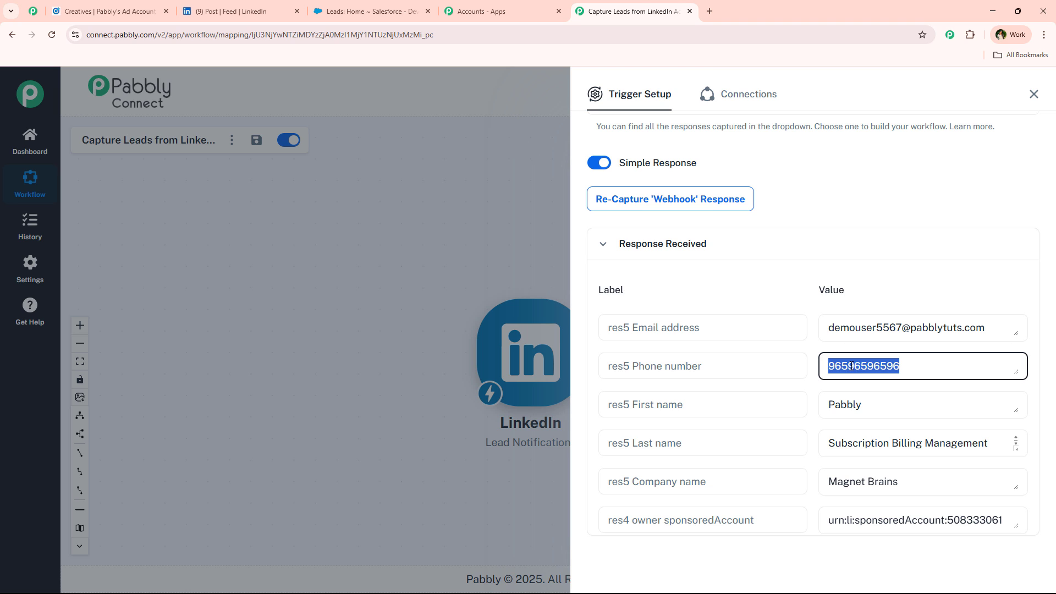
click(850, 394)
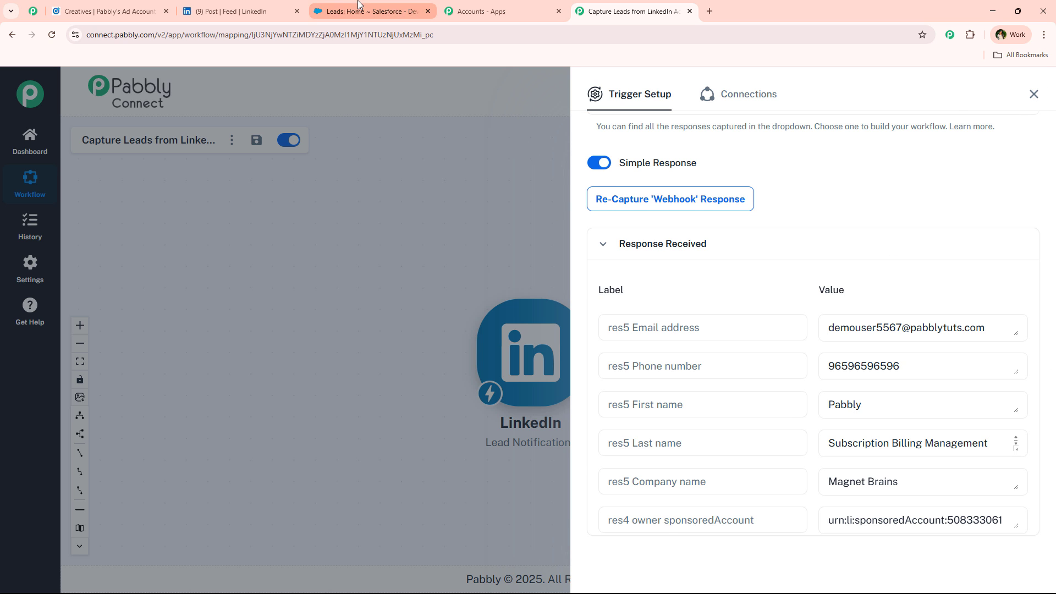
Close the trigger setup and move the LinkedIn trigger node to the canvas's upper left.
click(359, 6)
click(230, 11)
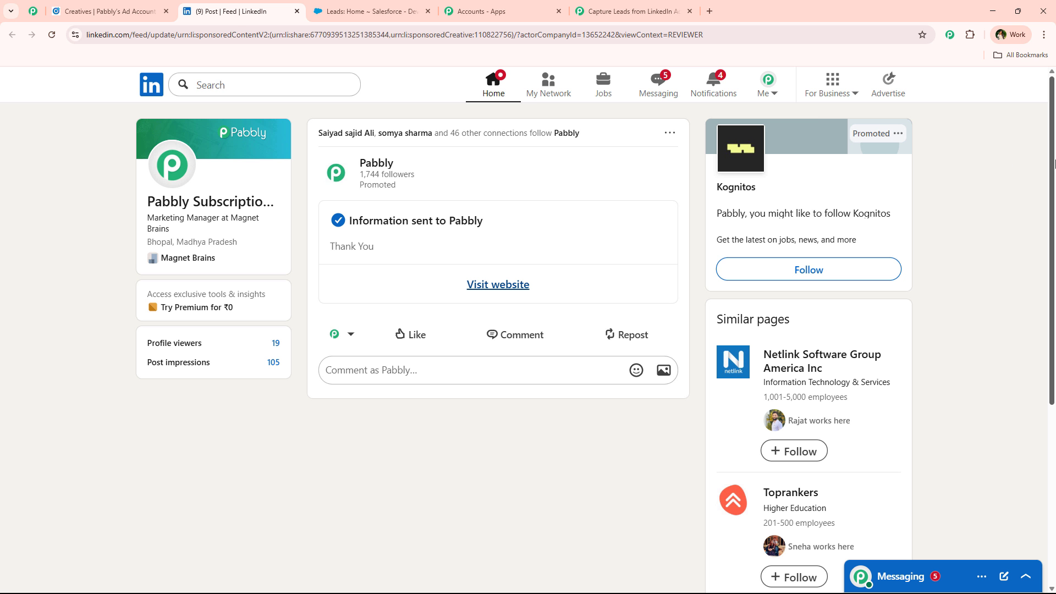
click(639, 7)
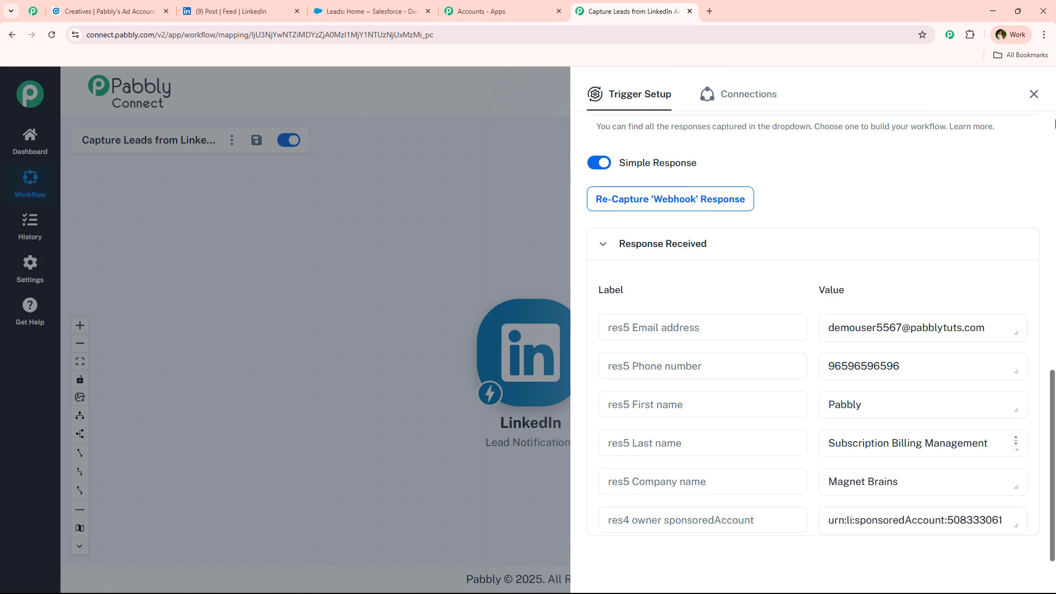
click(1031, 94)
drag(520, 356, 259, 278)
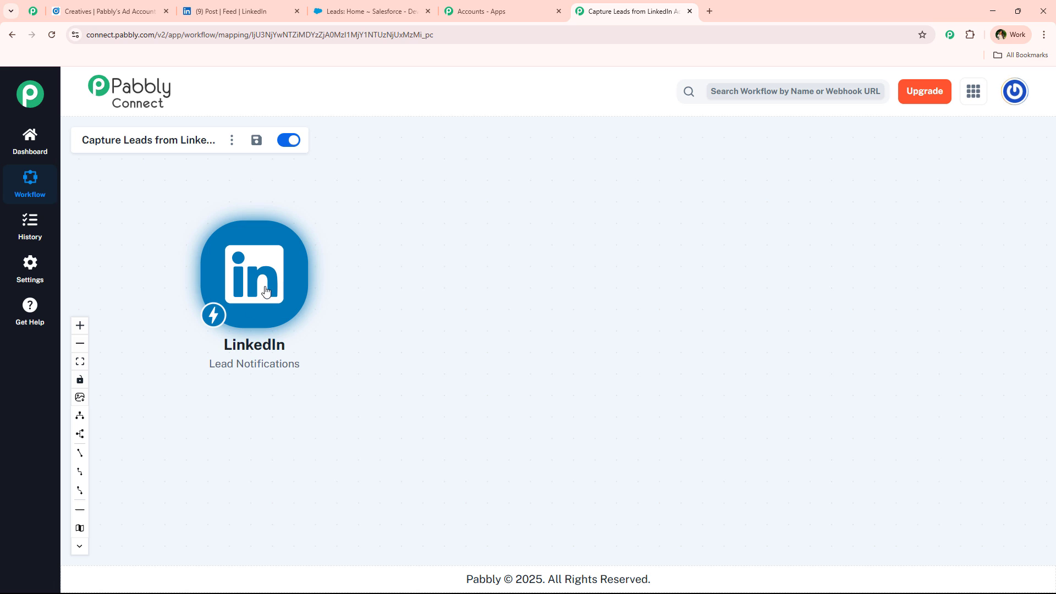
Add a Salesforce action with the Create Lead event after the LinkedIn trigger and proceed to connect.
right_click(284, 269)
click(237, 293)
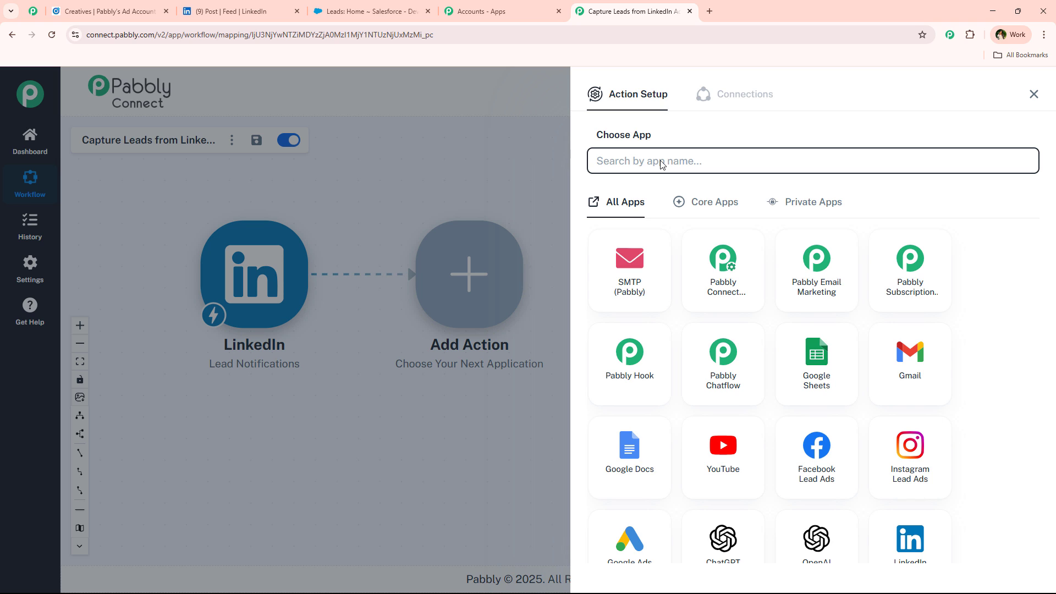
text(Sale)
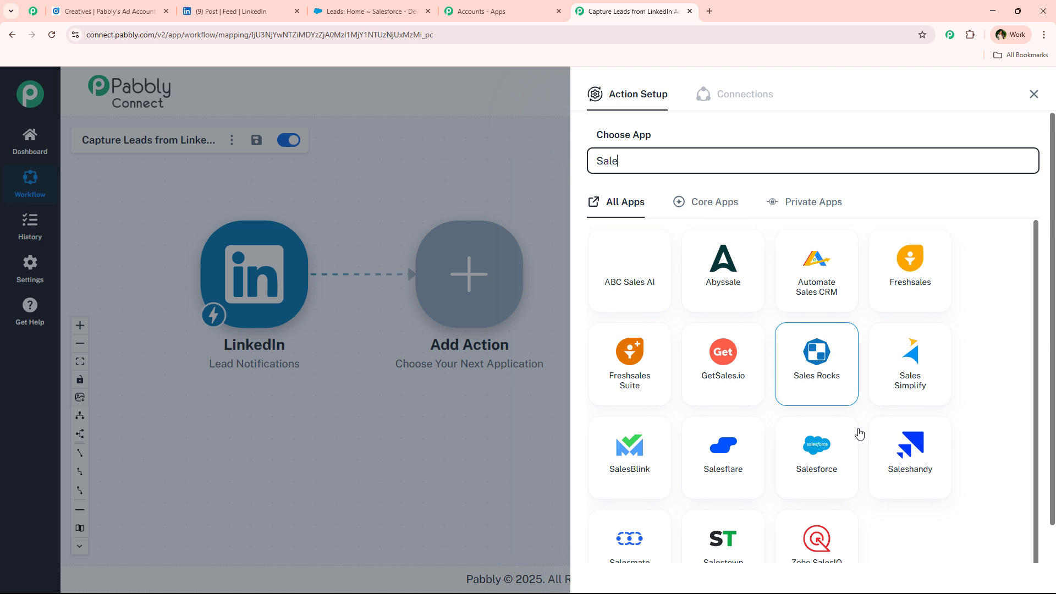
click(816, 465)
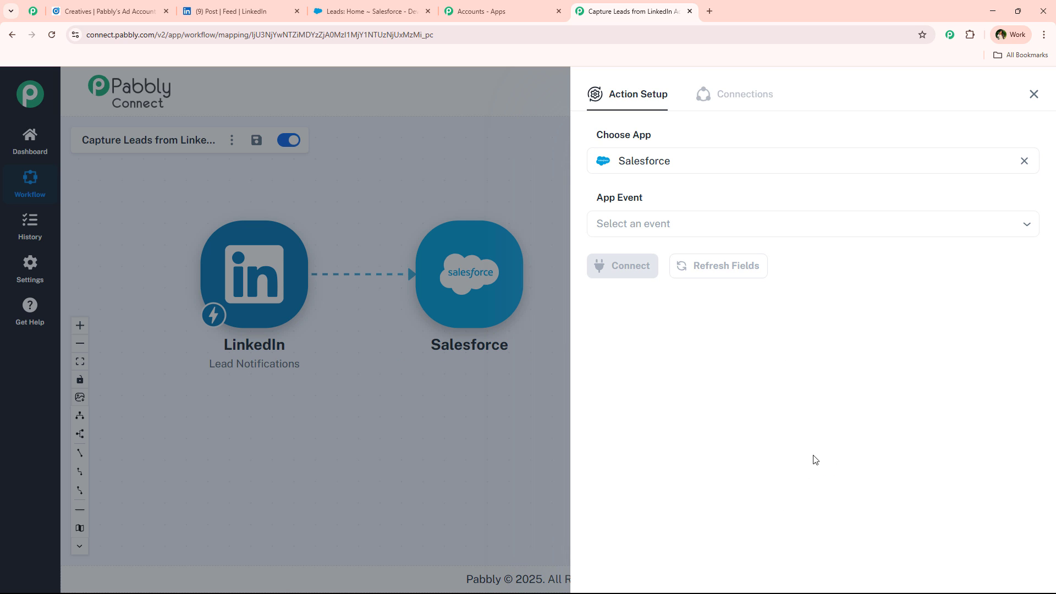
click(627, 223)
scroll(778, 359, down, 2)
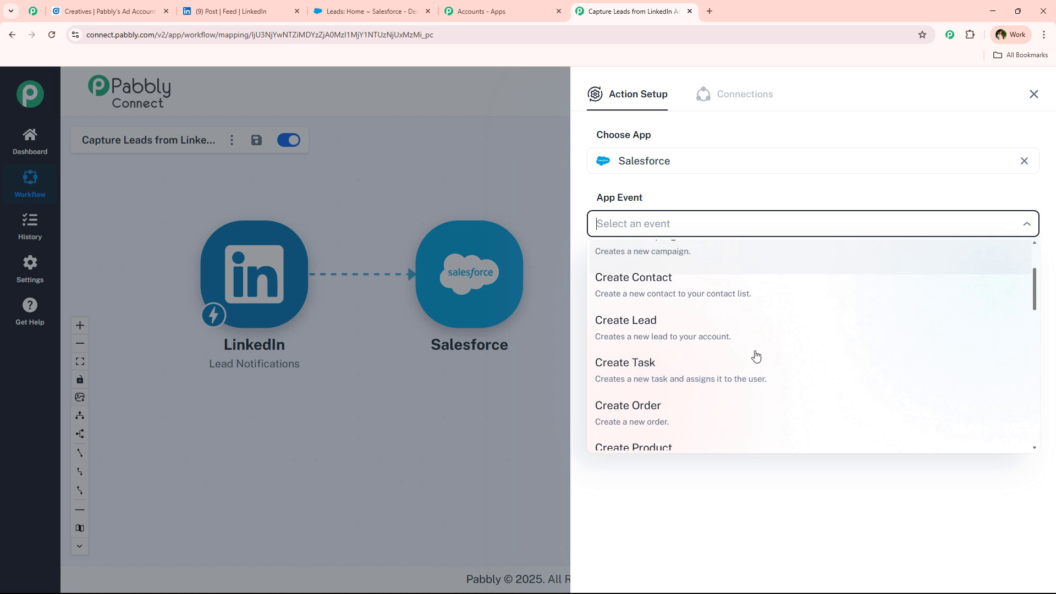
click(677, 326)
click(627, 270)
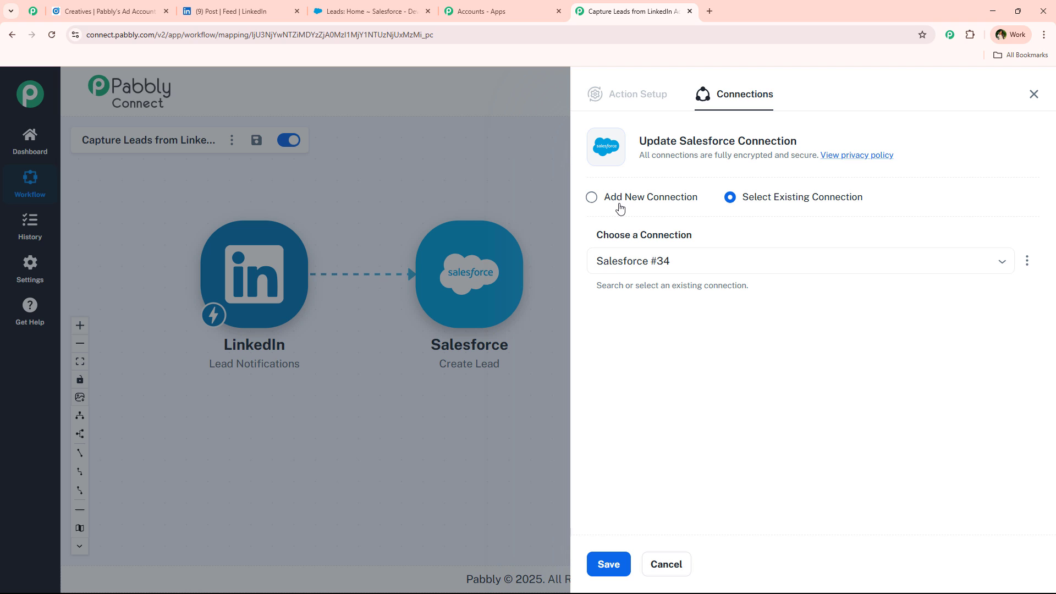
Keep the existing Salesforce #34 connection and save it, revealing the empty Create Lead fields.
click(620, 203)
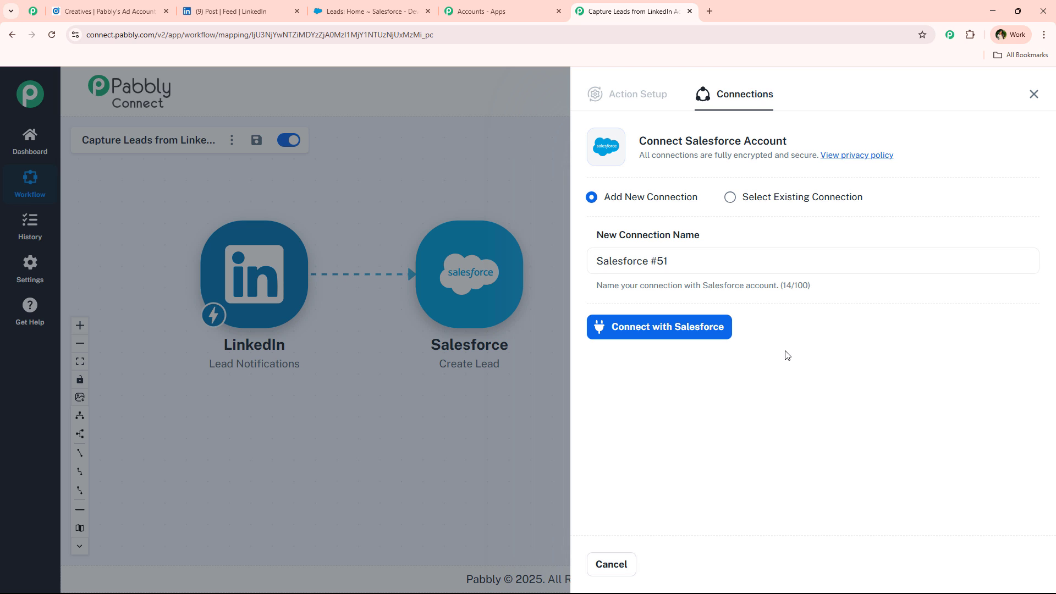
click(750, 199)
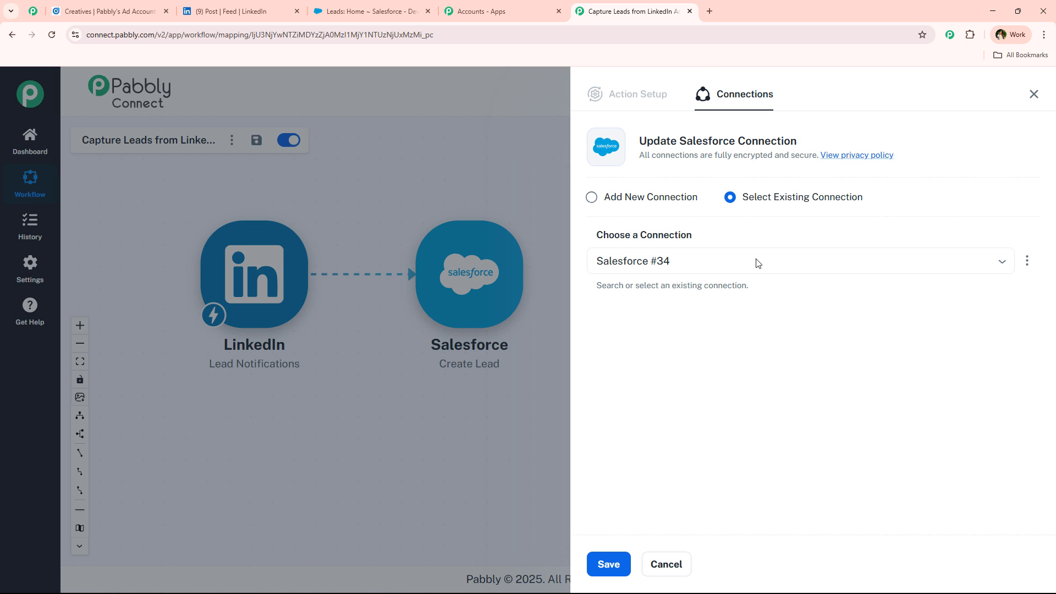
click(608, 563)
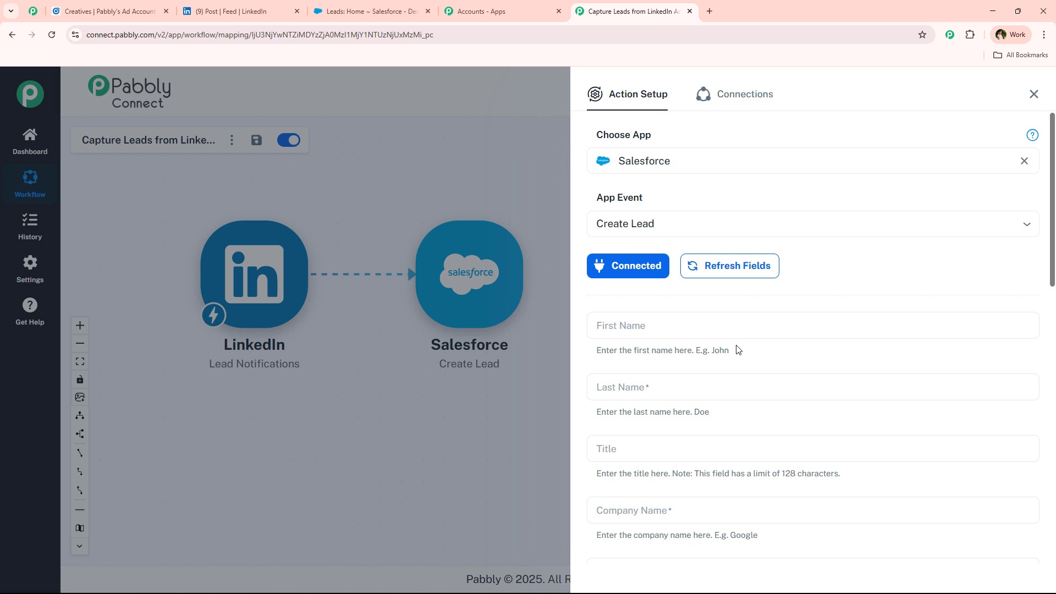
scroll(715, 341, down, 1)
click(687, 272)
click(652, 432)
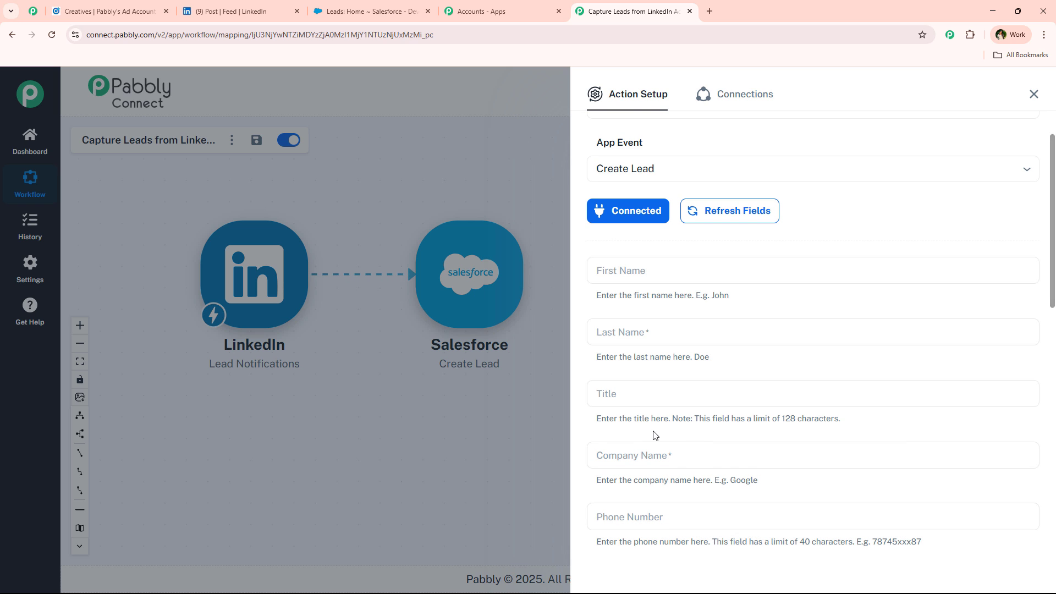
scroll(670, 269, down, 1)
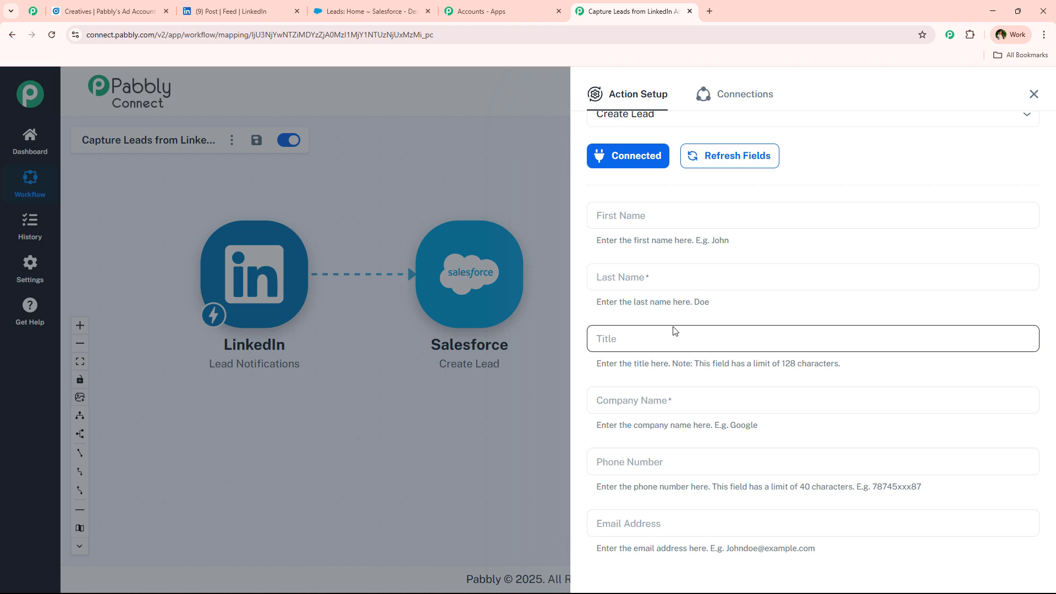
Map the LinkedIn lead's captured first name into the First Name field.
click(696, 217)
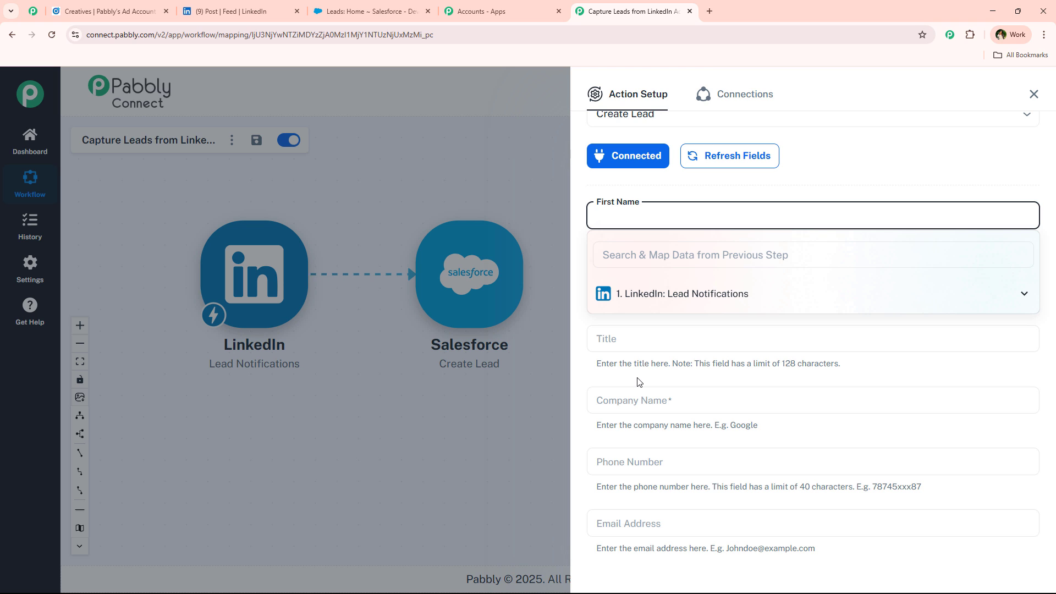
click(691, 302)
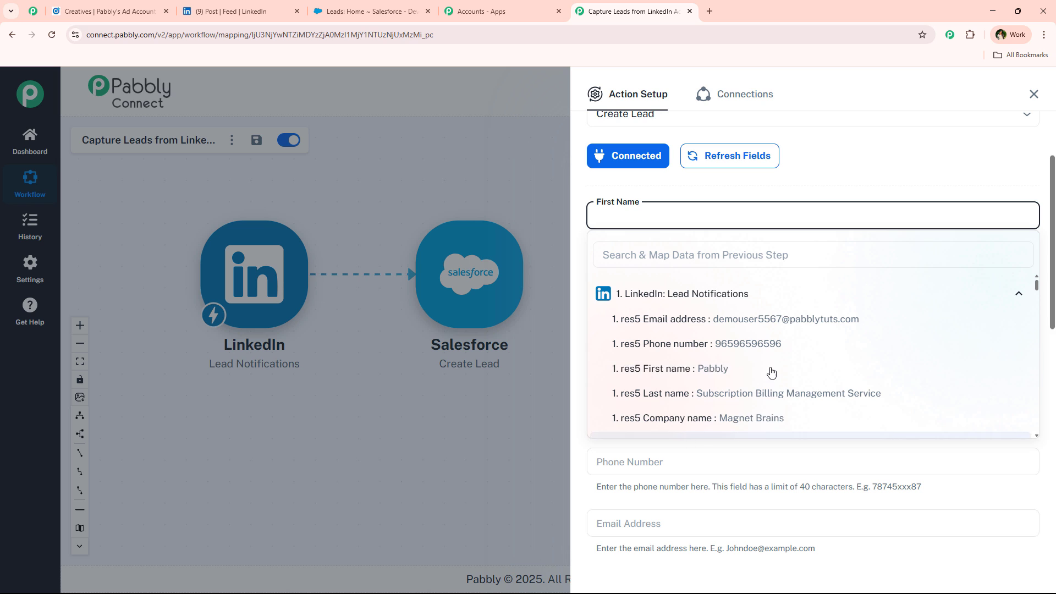
scroll(770, 370, down, 2)
scroll(771, 370, up, 2)
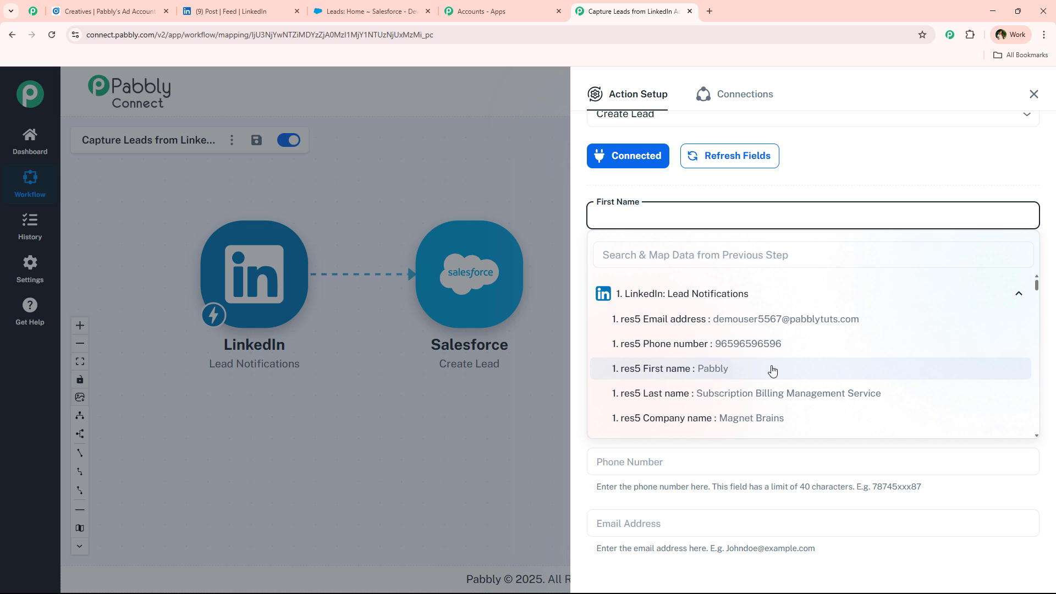
click(790, 507)
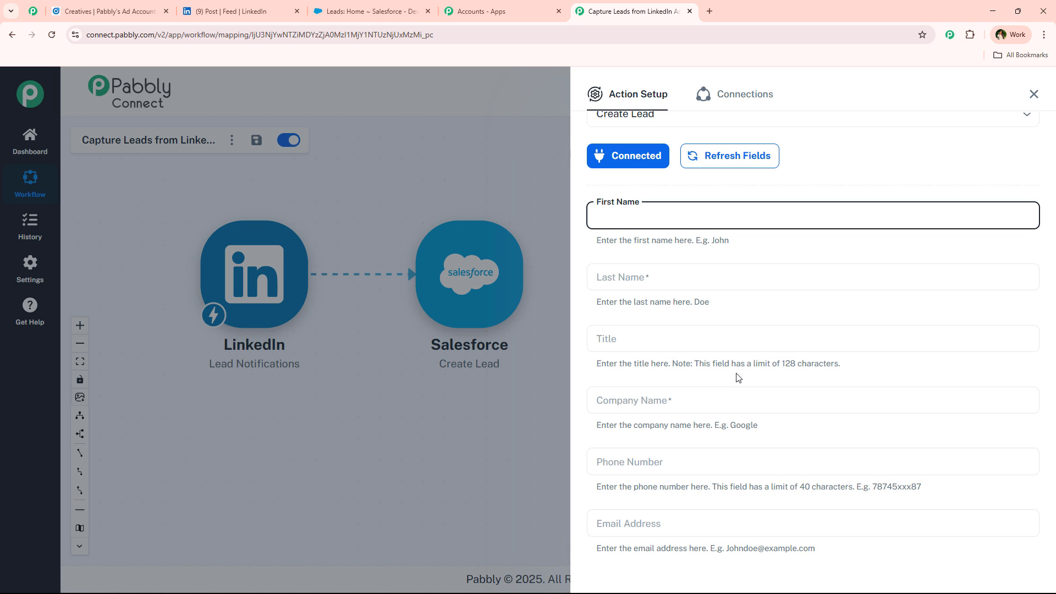
click(699, 221)
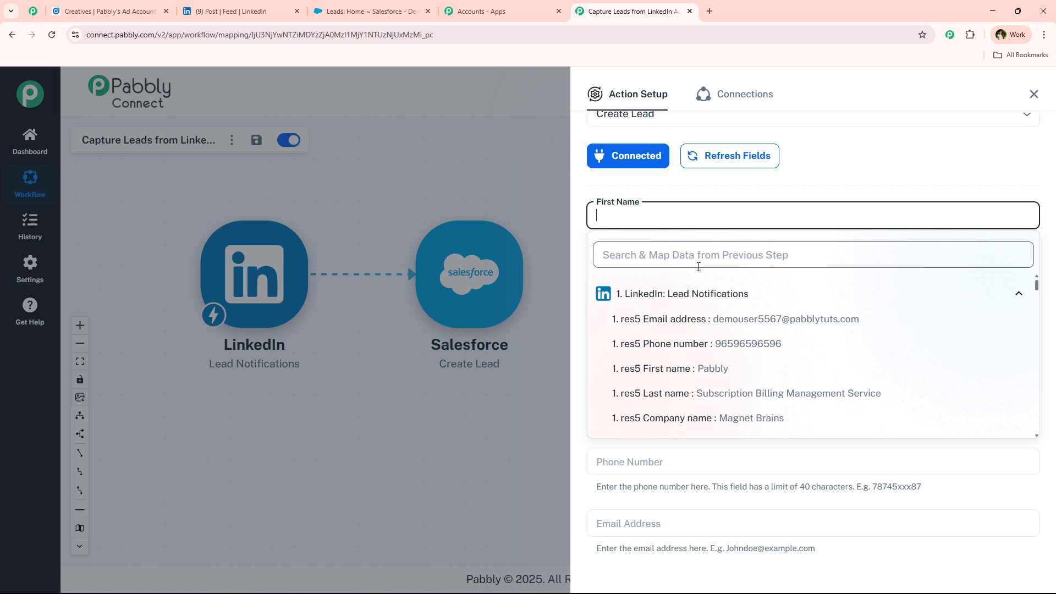
click(688, 367)
Map the LinkedIn last name and company name into Last Name and Company Name.
click(794, 206)
click(704, 272)
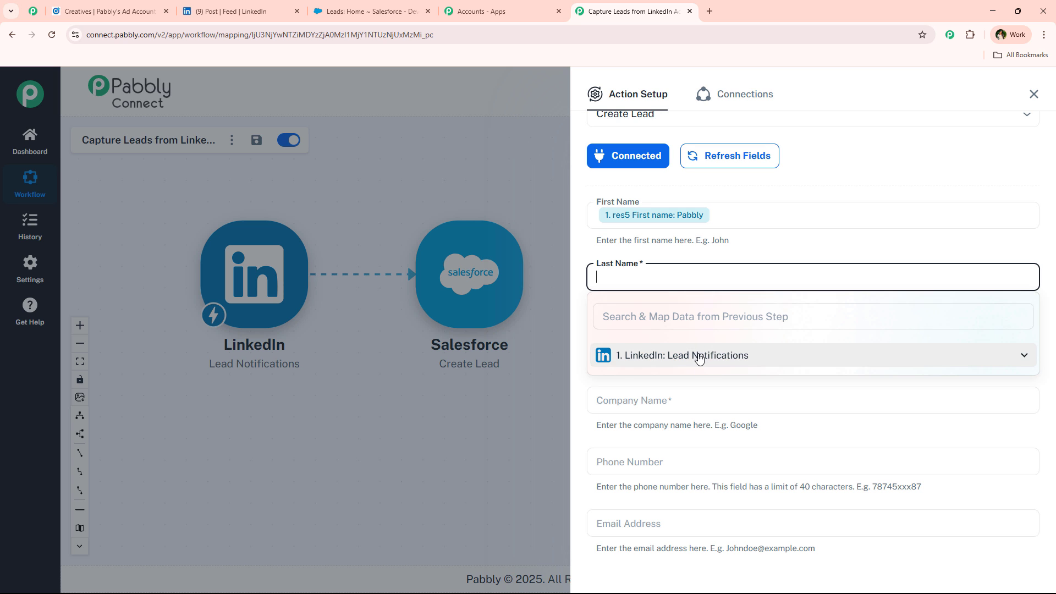
click(698, 357)
click(703, 454)
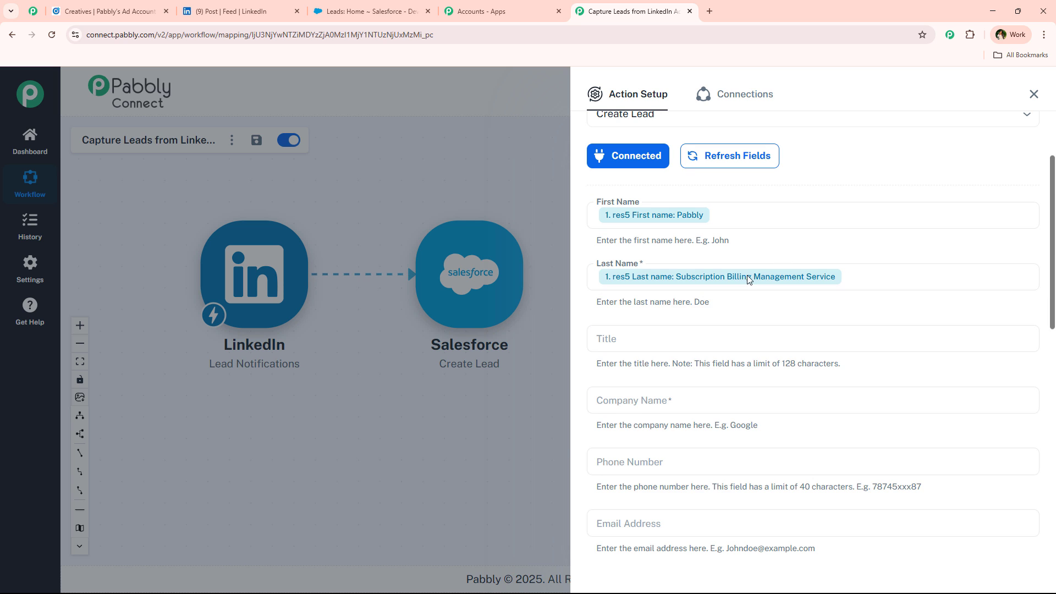
scroll(682, 306, down, 3)
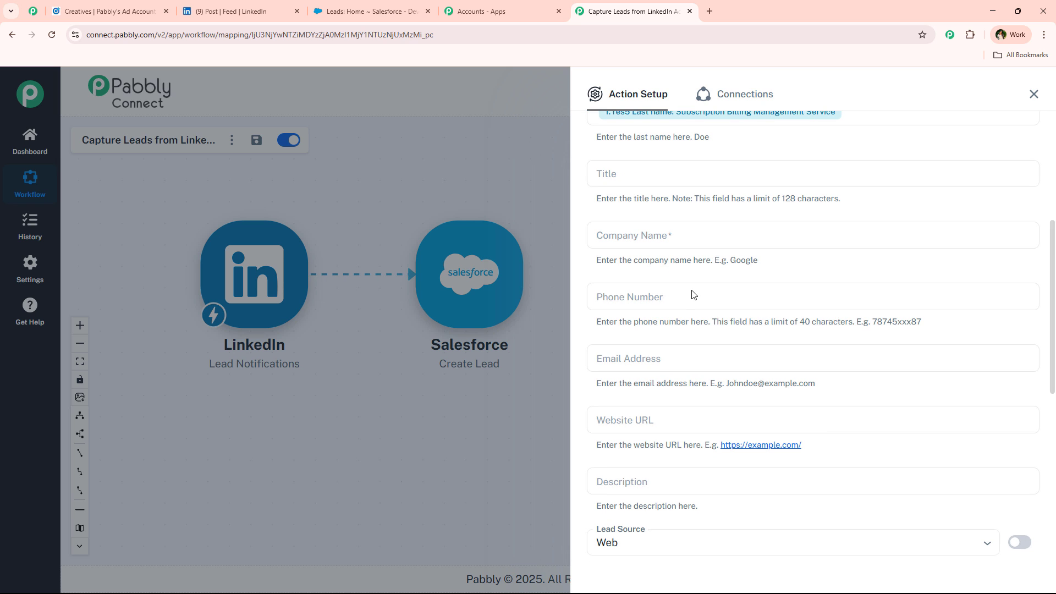
click(685, 236)
click(695, 315)
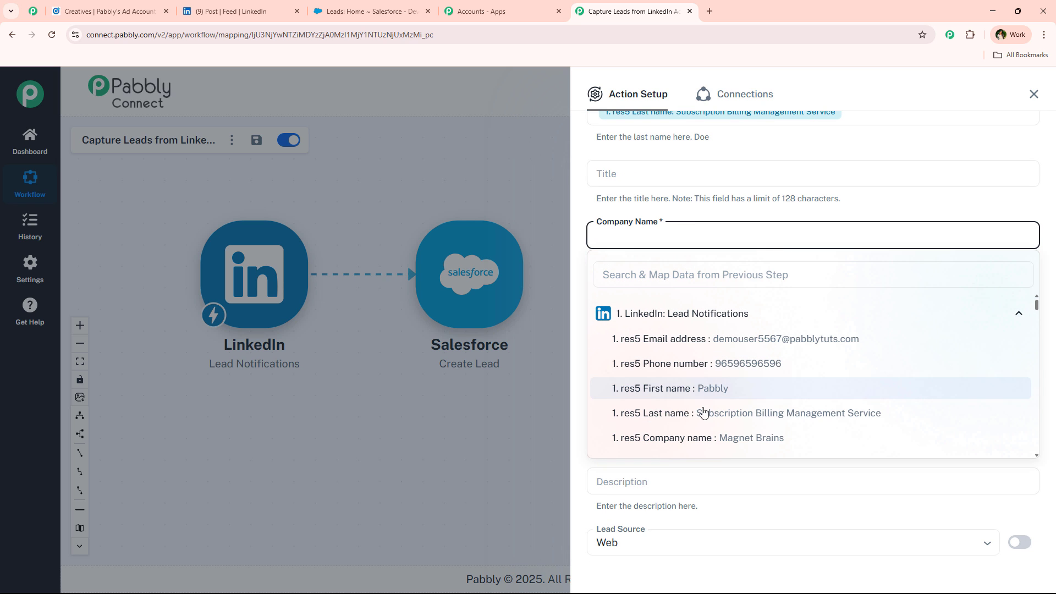
click(700, 438)
Map the LinkedIn phone number and email into Phone Number and Email Address.
click(699, 313)
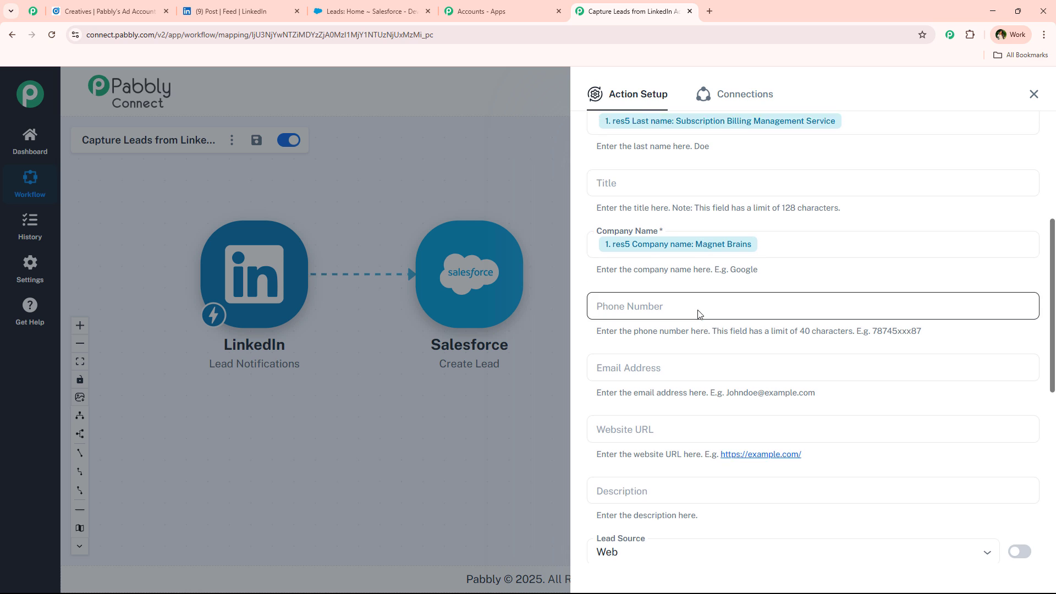
scroll(699, 313, up, 2)
scroll(710, 308, down, 3)
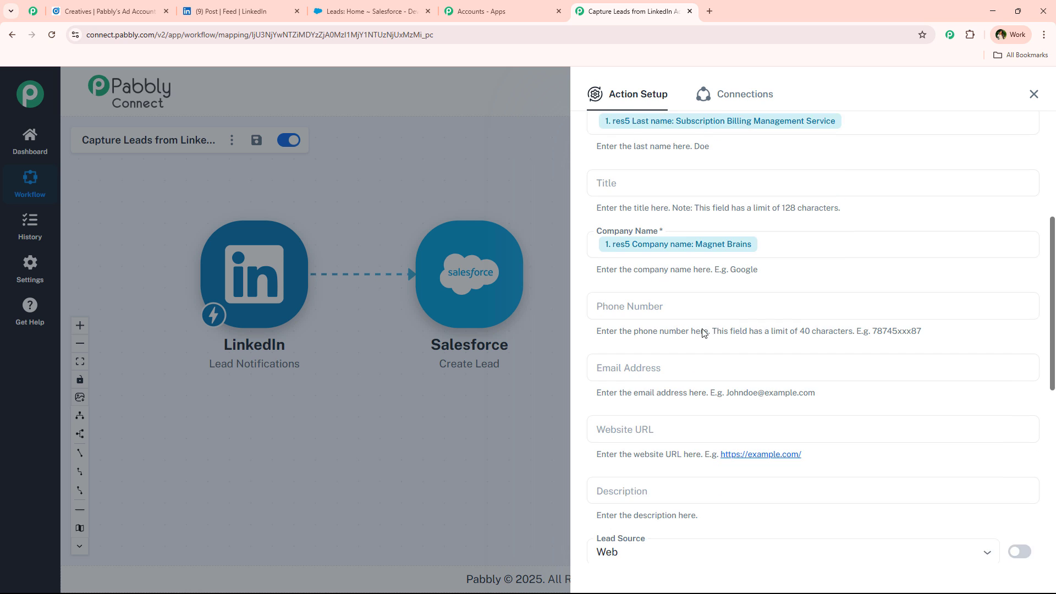
click(665, 250)
click(701, 324)
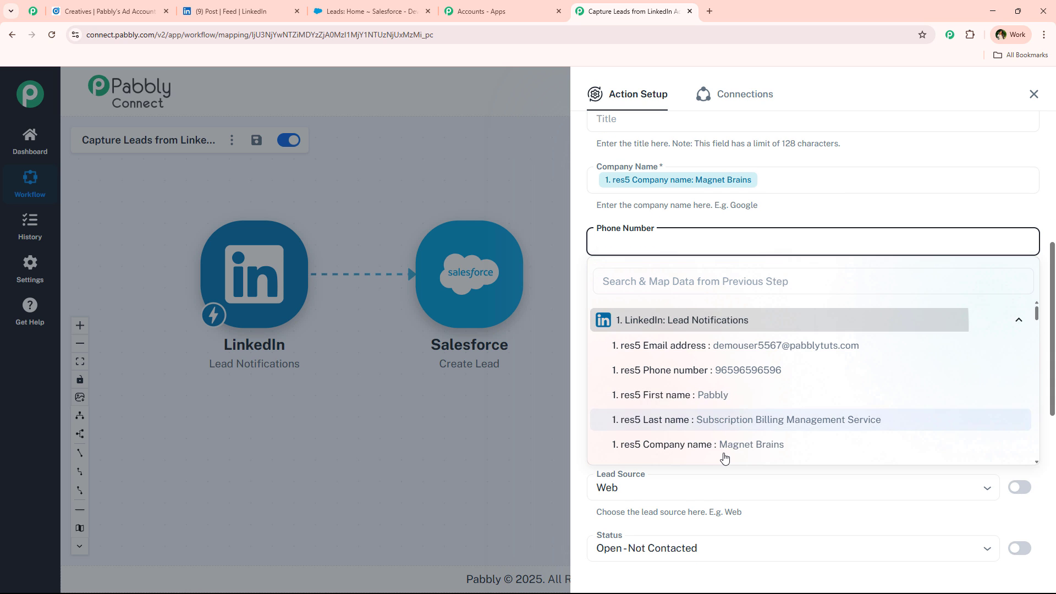
click(723, 370)
click(678, 307)
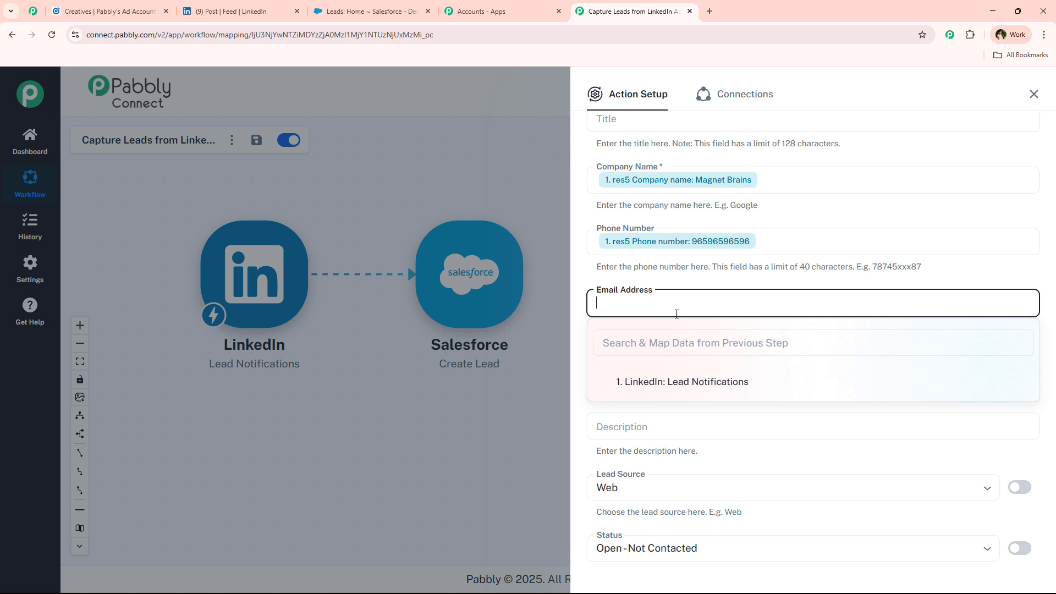
click(684, 381)
click(745, 408)
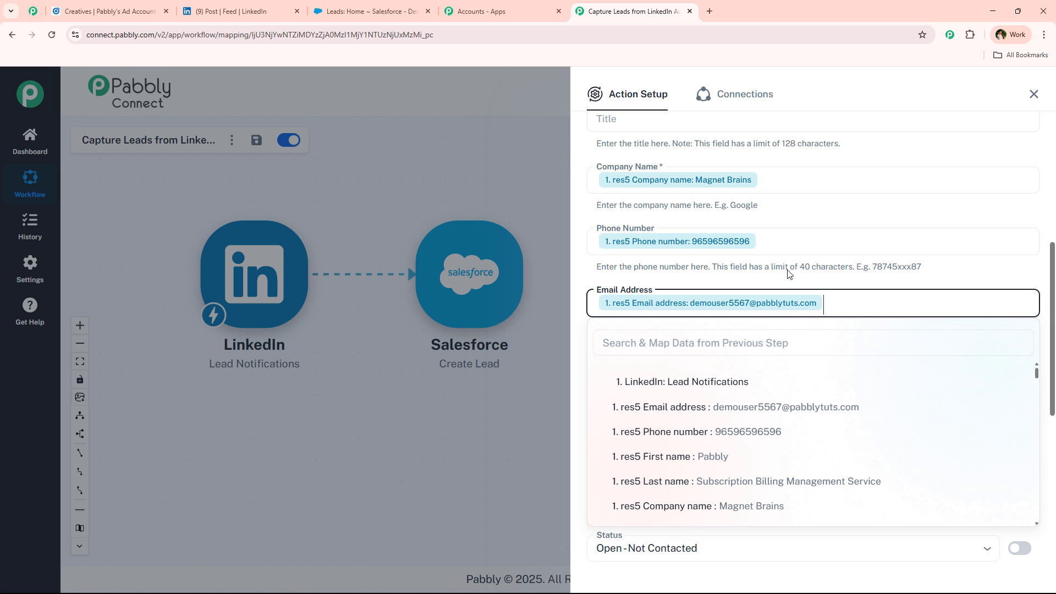
click(822, 231)
scroll(710, 317, up, 4)
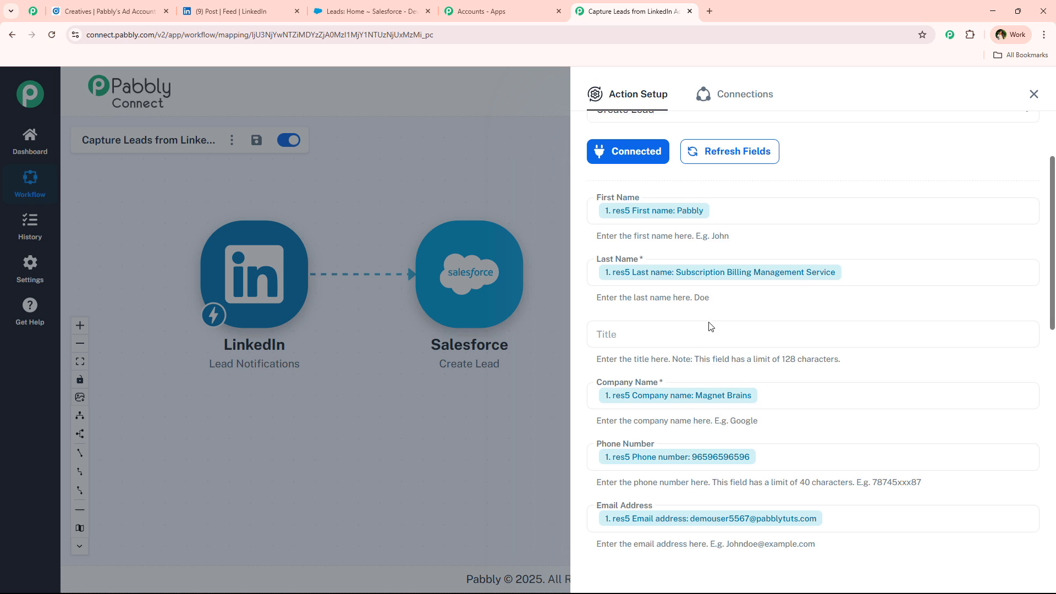
scroll(709, 319, down, 10)
scroll(709, 326, up, 2)
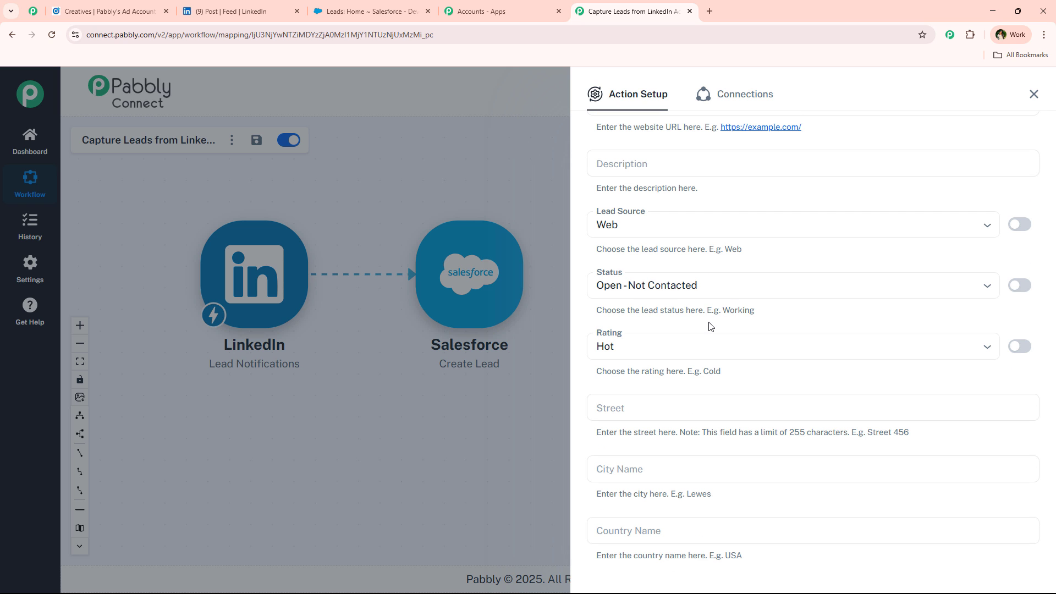
Keep lead source Web and status Open - Not Contacted, and set the lead rating to Hot.
click(689, 224)
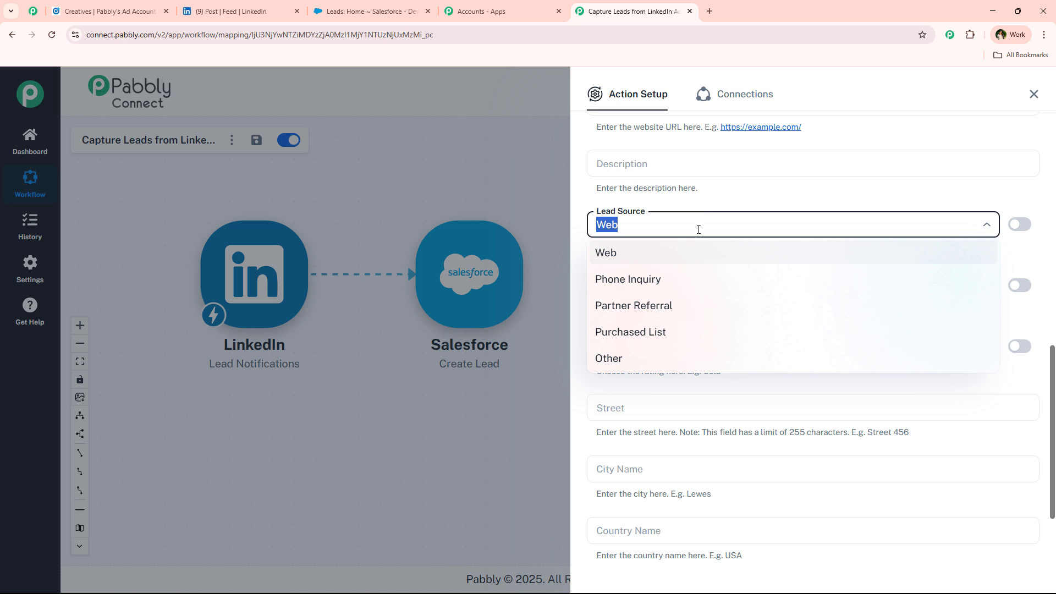
click(714, 214)
click(699, 289)
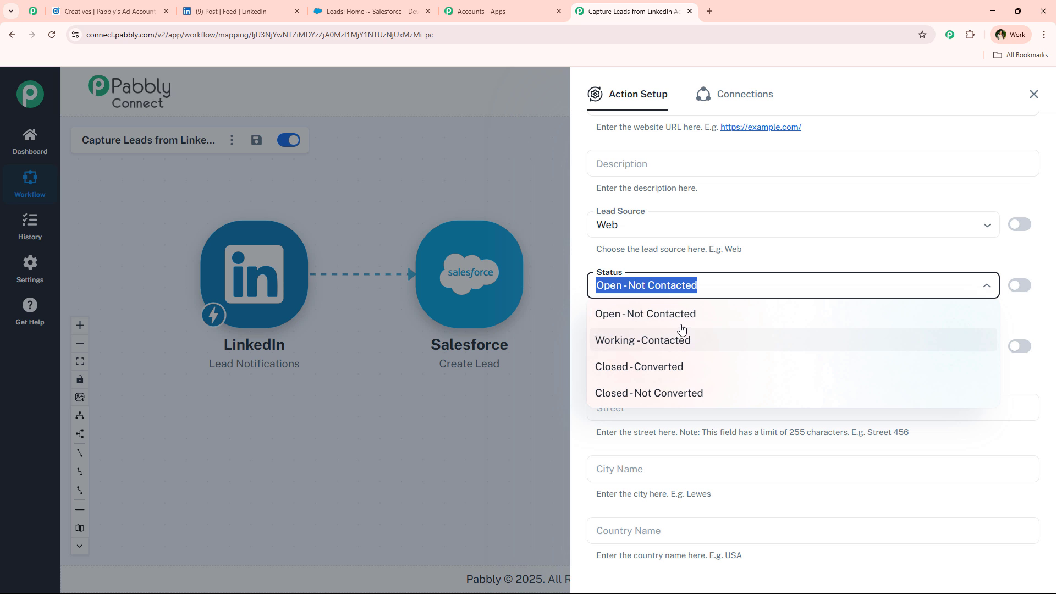
click(699, 312)
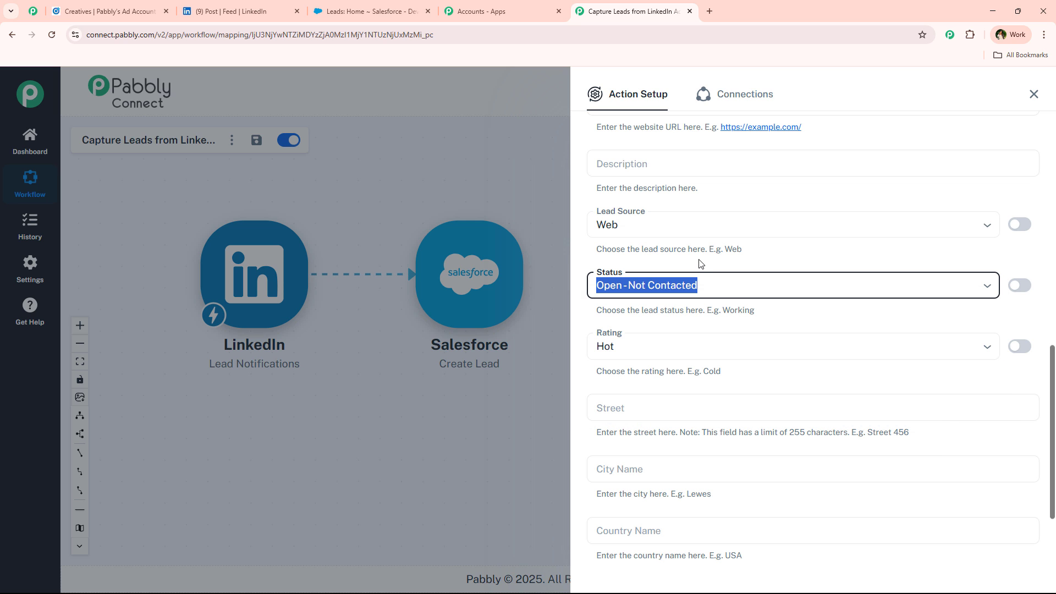
click(691, 353)
click(653, 389)
Save and send a test lead, review the duplicate-rule response, and reposition the Salesforce step on the canvas.
scroll(681, 363, down, 2)
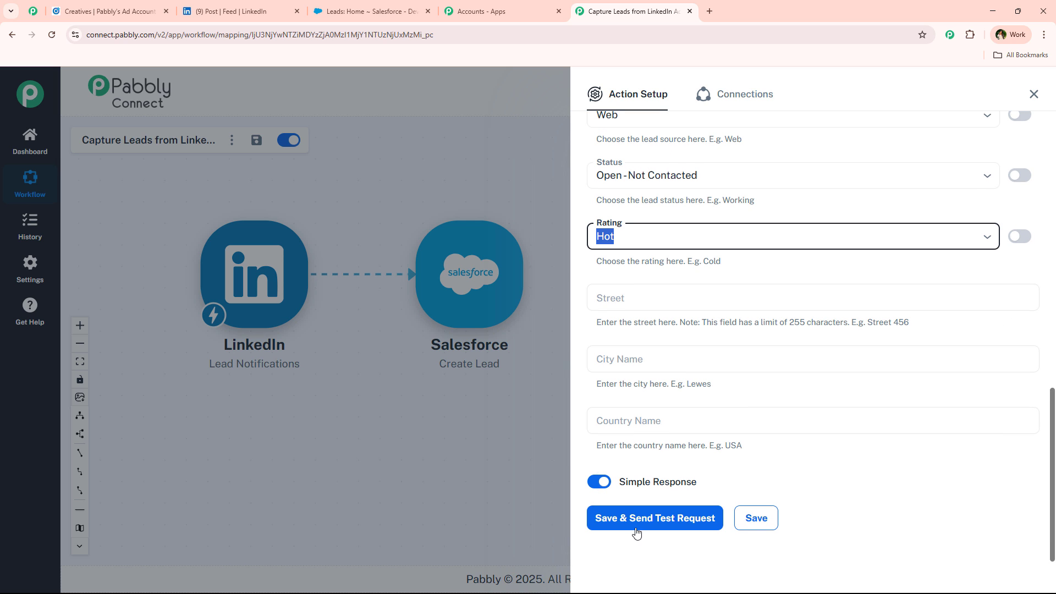
click(662, 520)
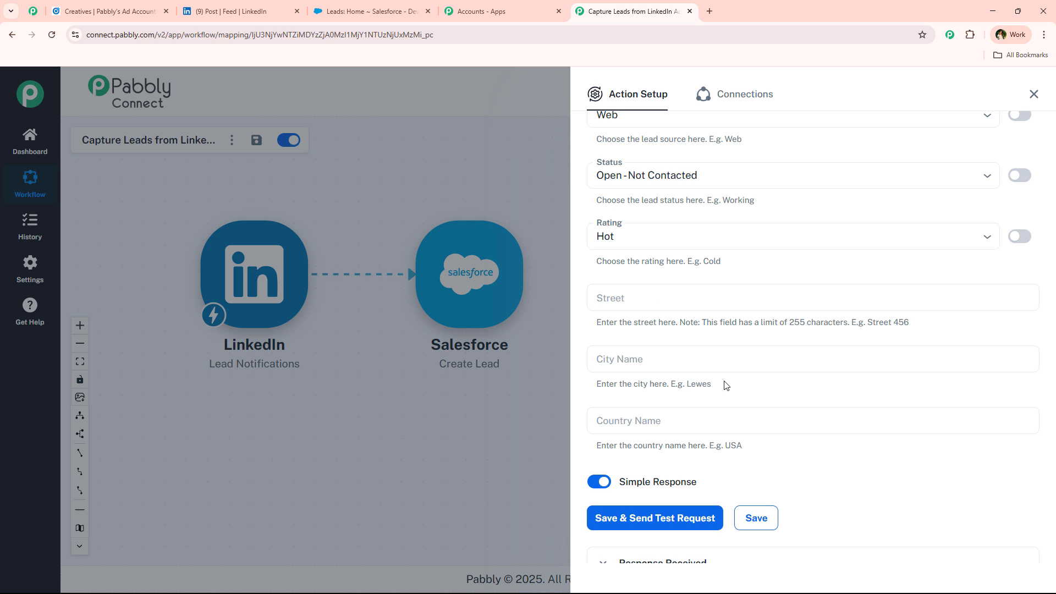
scroll(723, 383, down, 6)
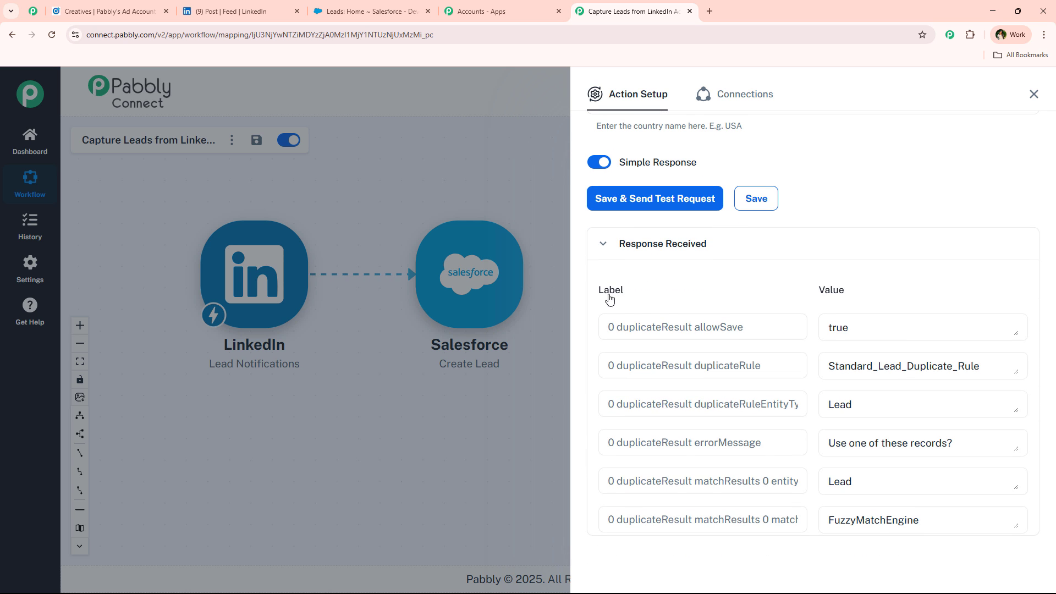
scroll(855, 317, up, 5)
scroll(770, 401, up, 10)
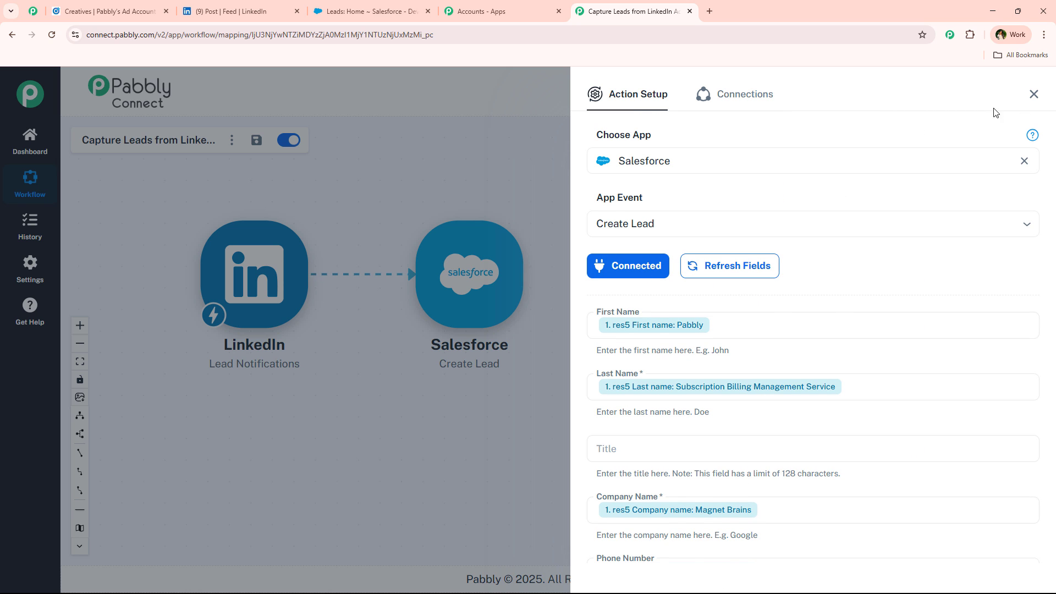
click(1033, 94)
drag(517, 267, 571, 351)
Reload the Salesforce leads list and open the new Pabbly Subscription Billing Management Service lead.
click(368, 11)
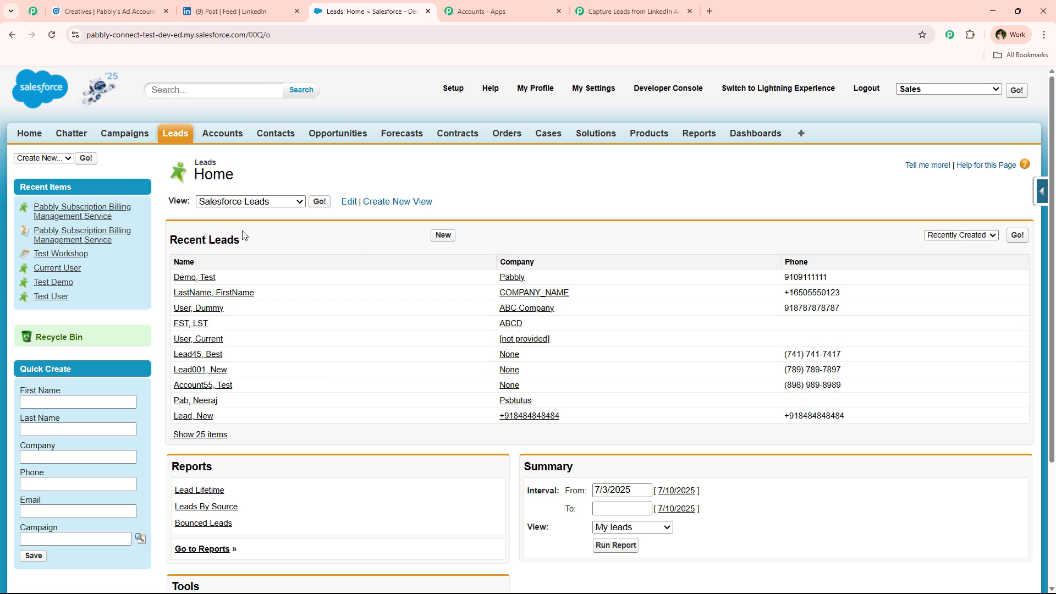
click(51, 35)
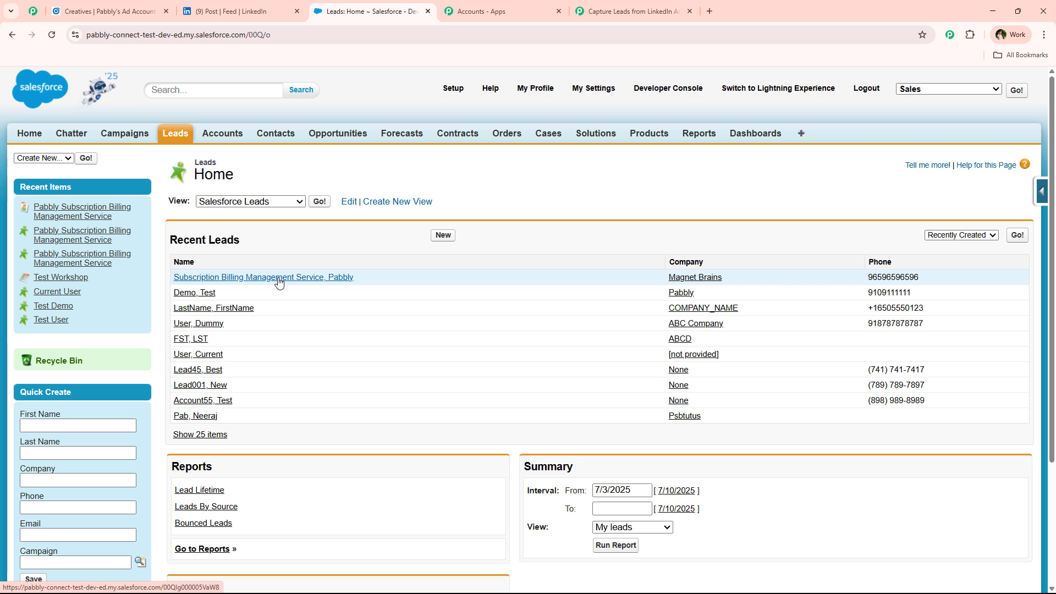
click(279, 282)
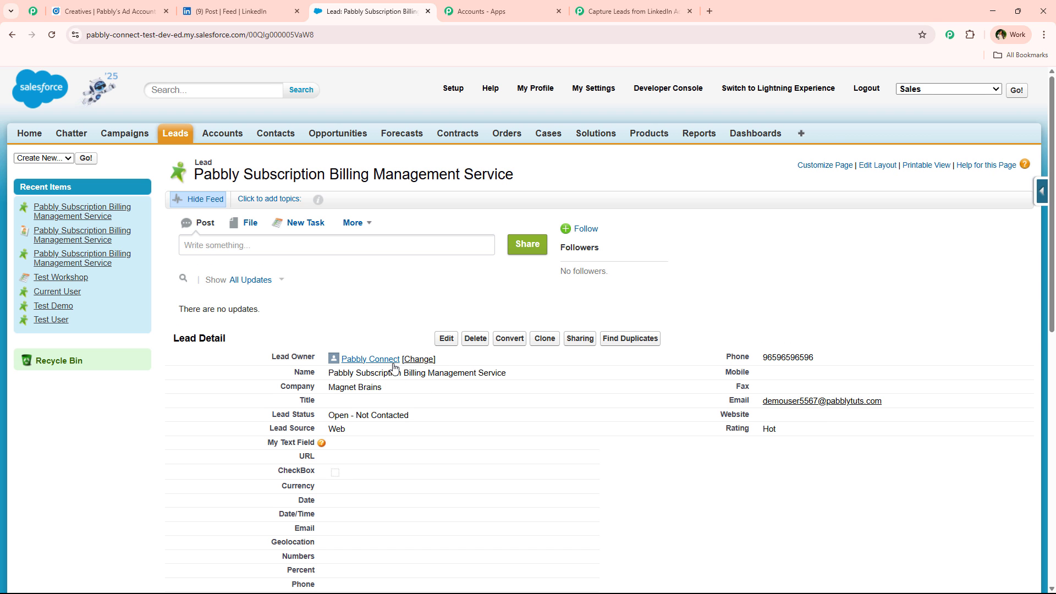
Verify the lead's company Magnet Brains, email and phone number, then return to Pabbly Connect.
drag(399, 388, 329, 387)
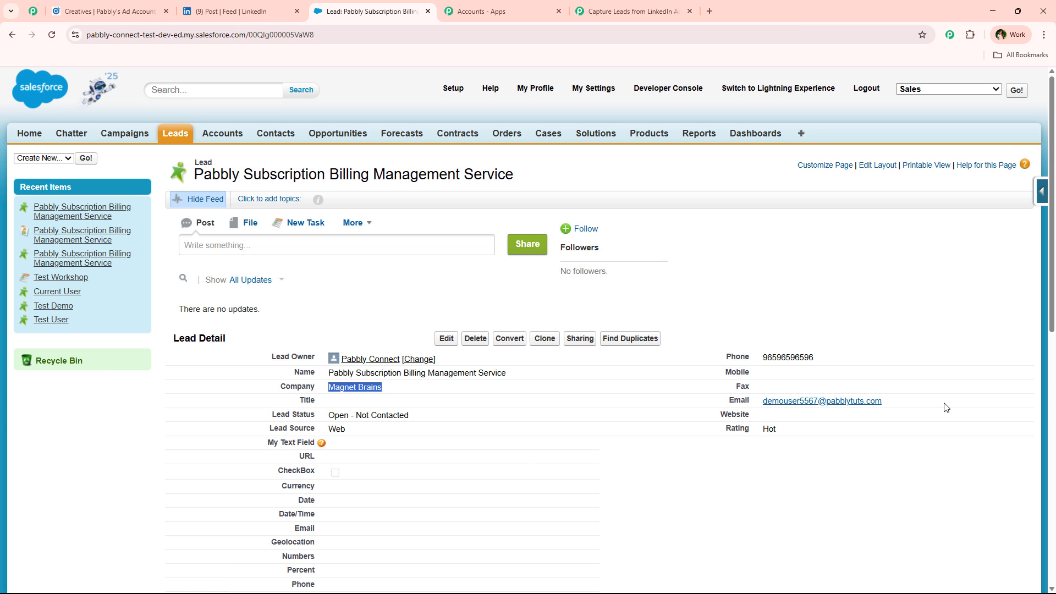
drag(946, 407, 763, 406)
click(852, 358)
drag(851, 359, 760, 361)
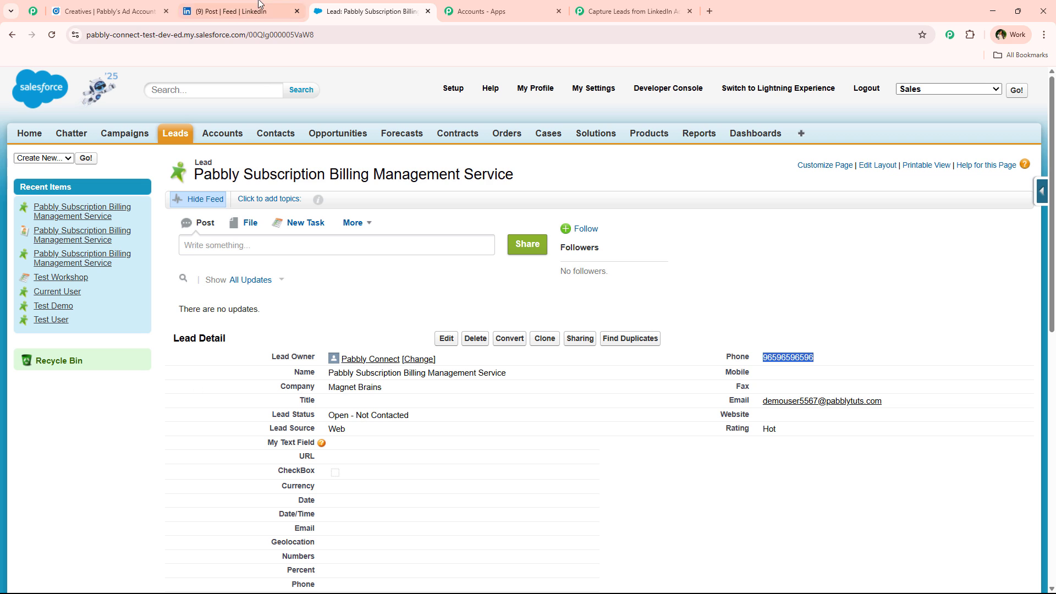
click(242, 11)
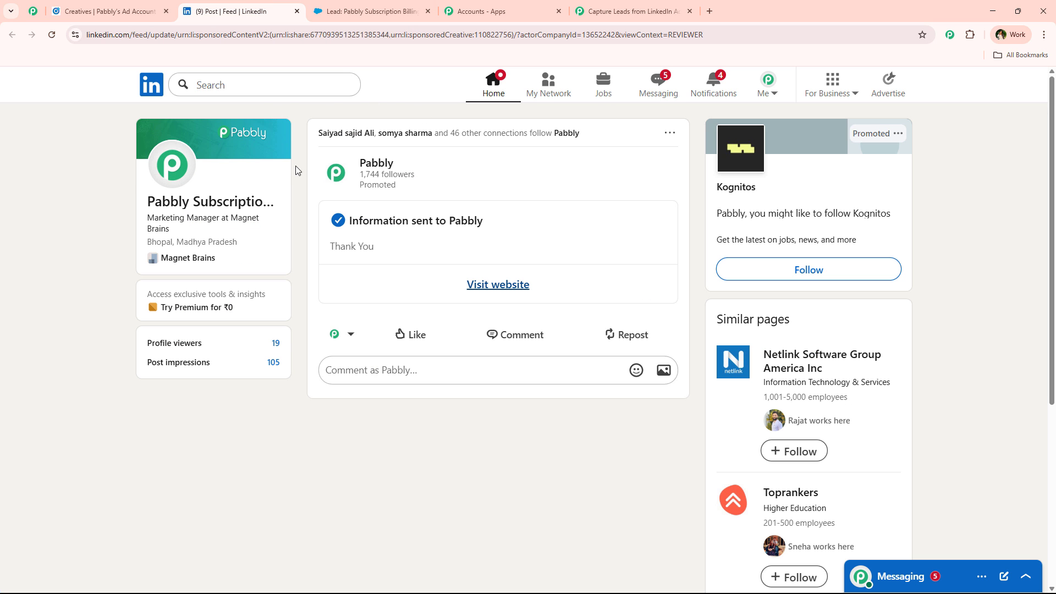
click(368, 11)
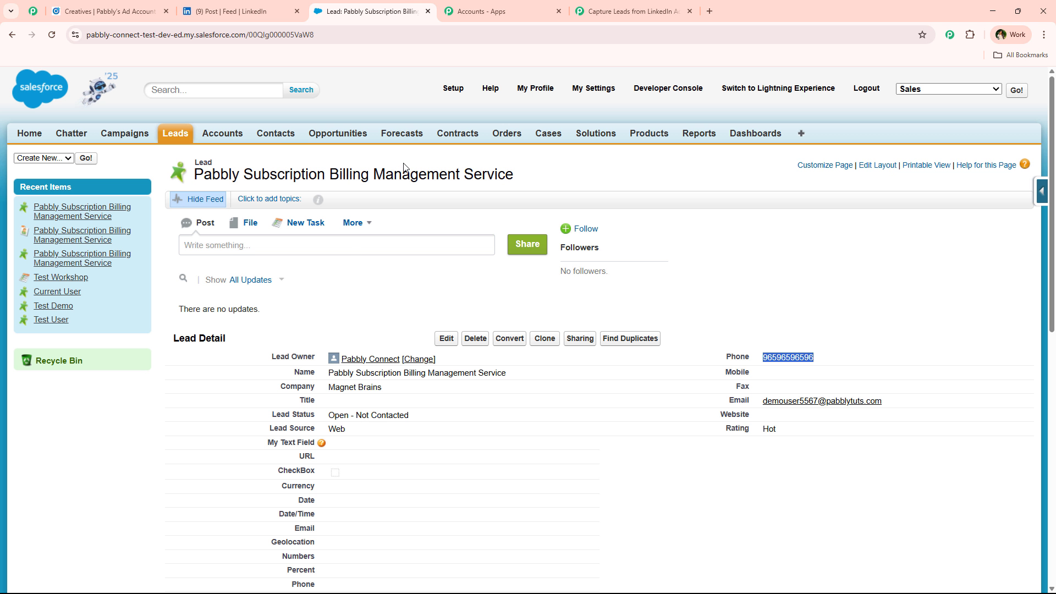
click(610, 11)
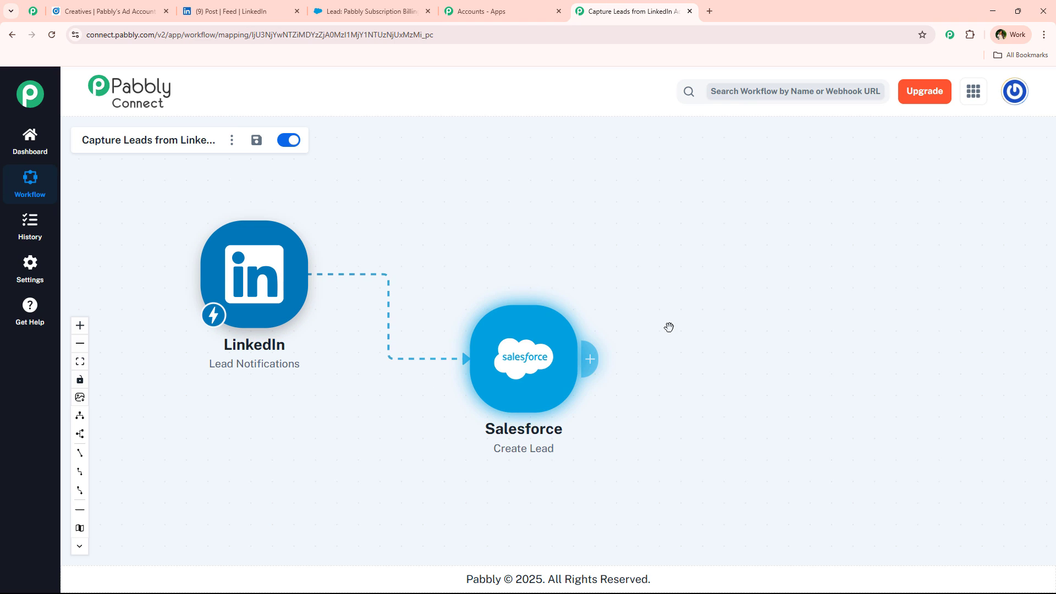
Move the LinkedIn trigger right and nudge the Salesforce Create Lead step right and down.
drag(214, 270, 322, 284)
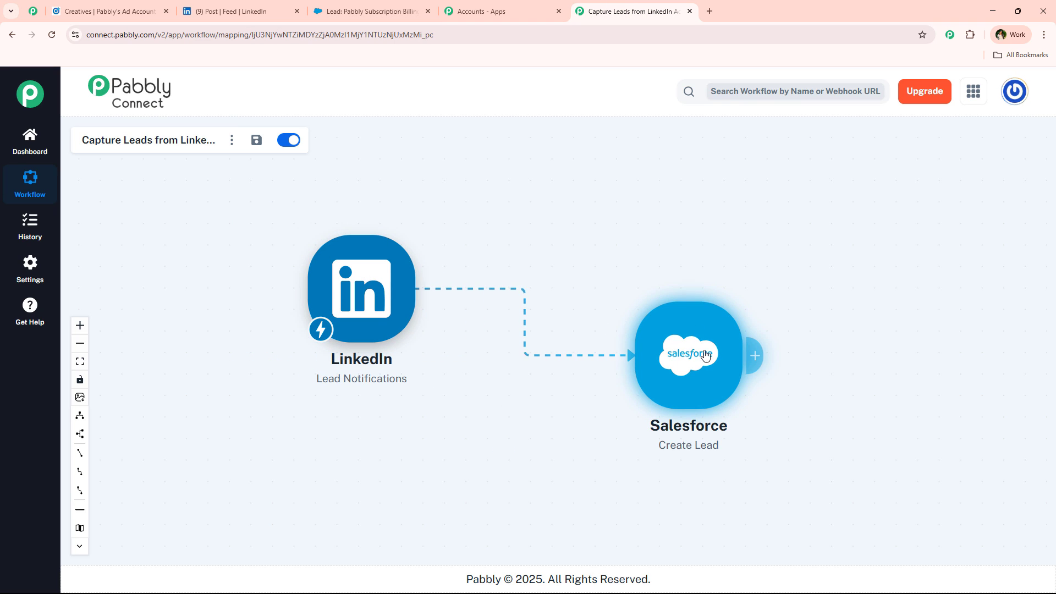
drag(705, 356, 730, 364)
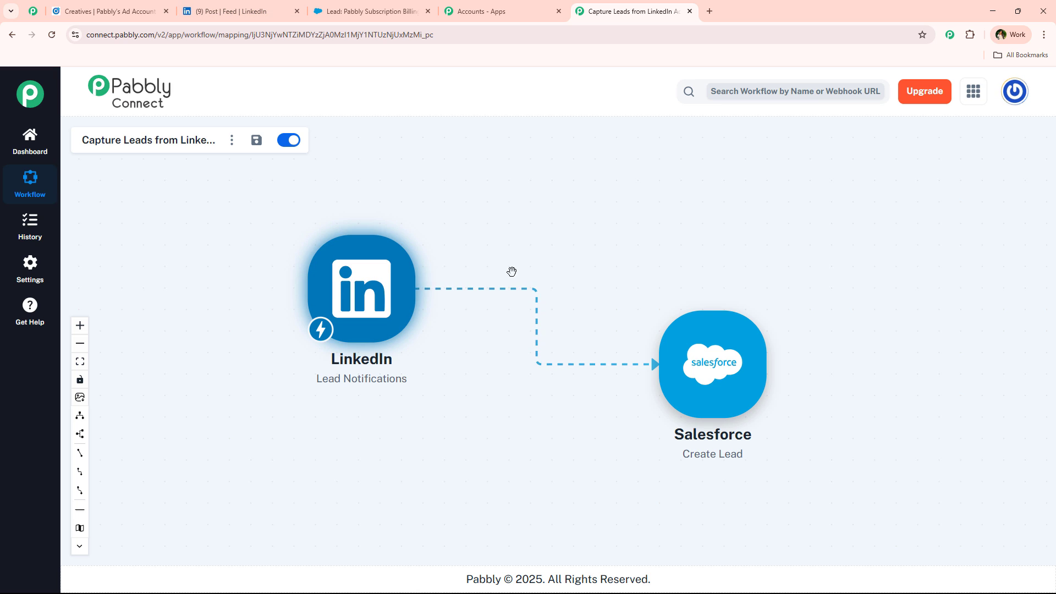
mouse_move(710, 338)
mouse_down()
mouse_move(708, 313)
mouse_move(709, 340)
mouse_up()
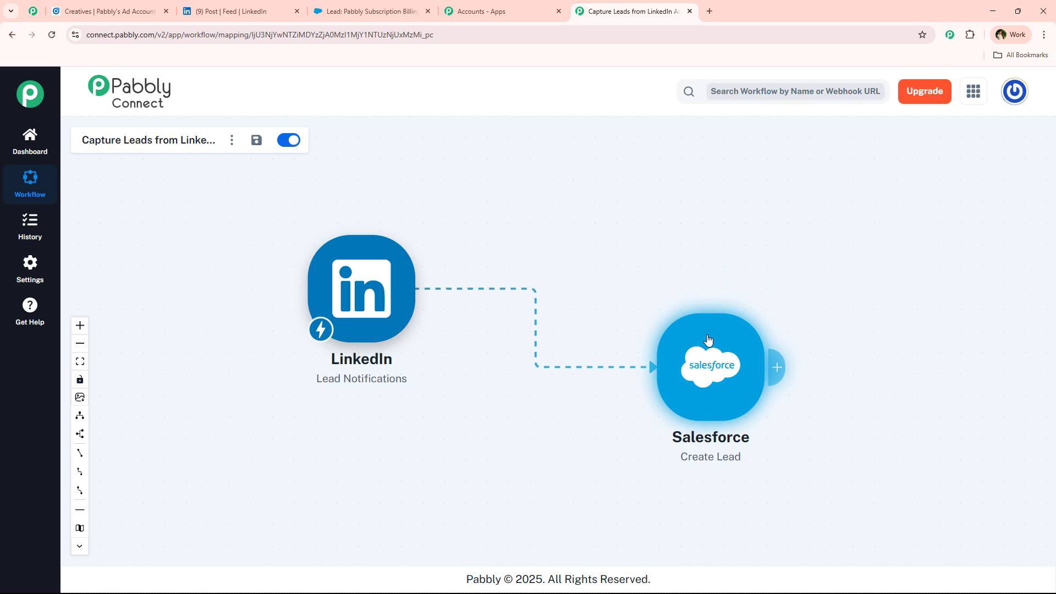